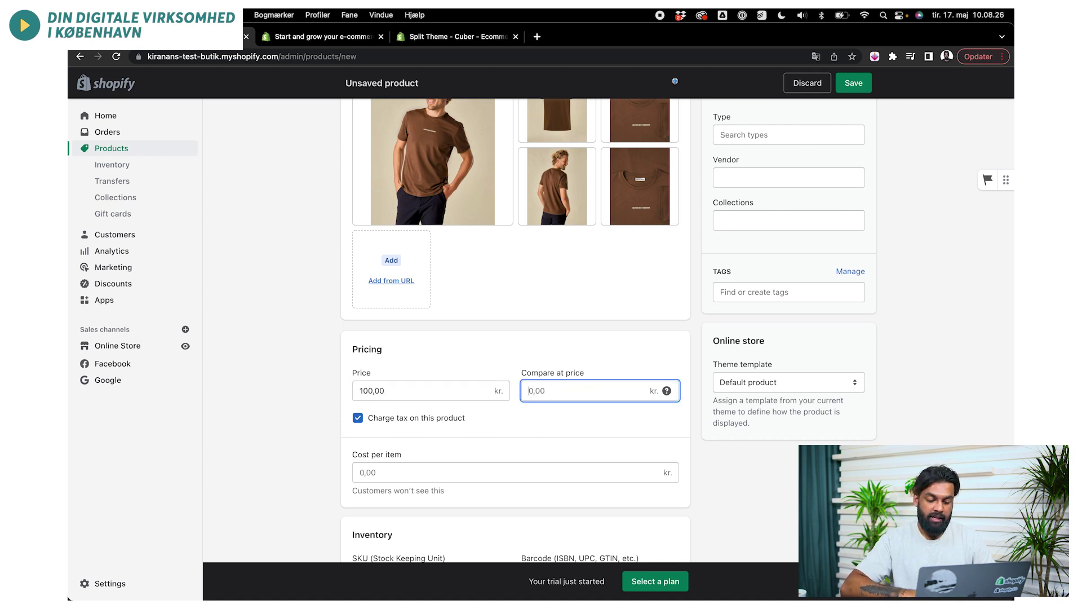
Step: Set the product's available quantity at the listed store location to 10
scroll(622, 357, "down", 6)
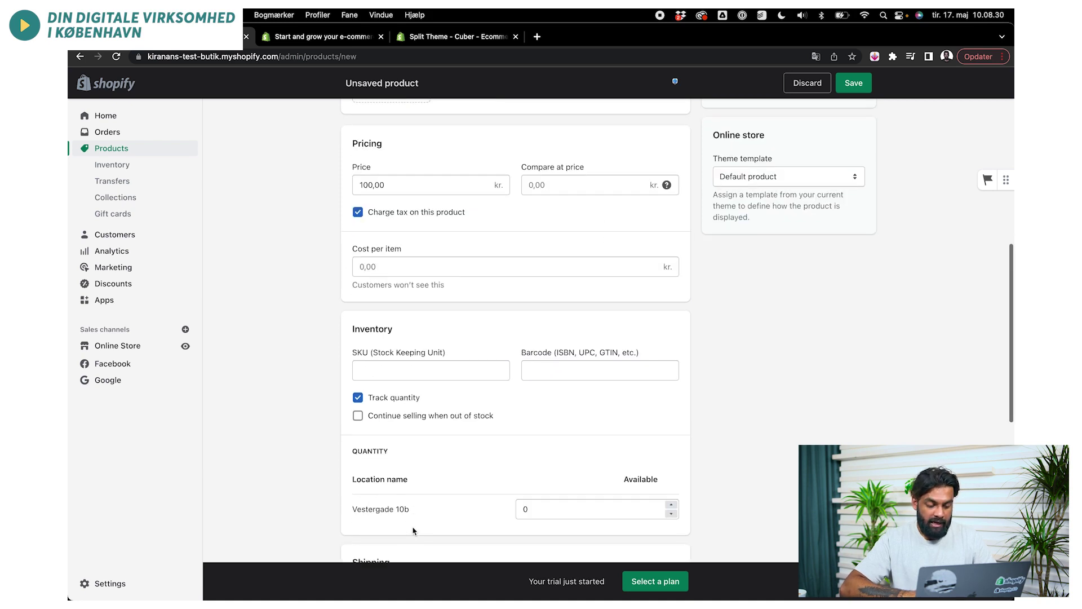
scroll(325, 412, "up", 3)
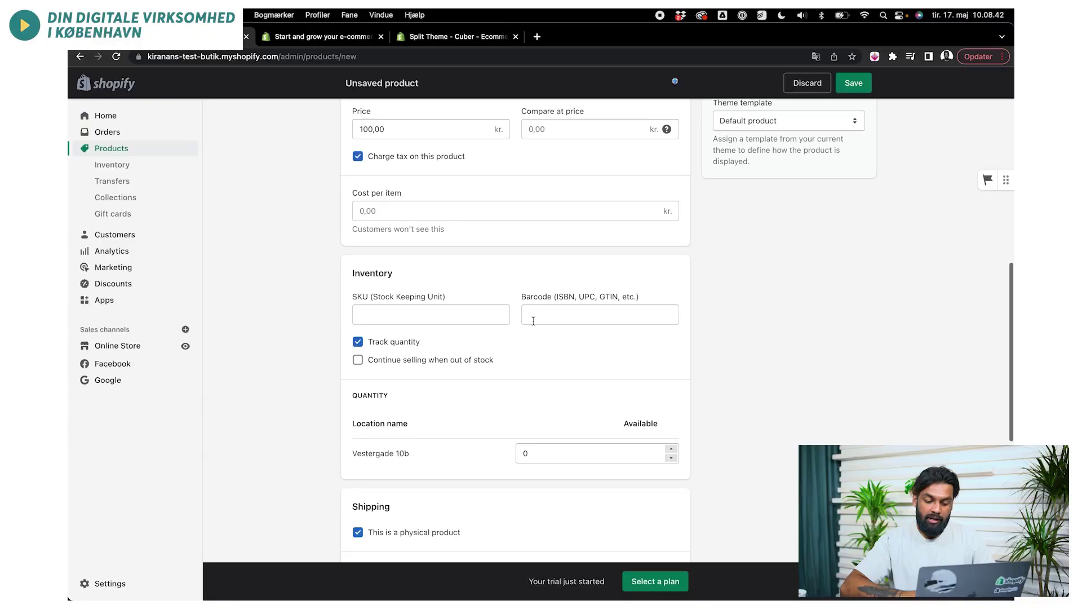
scroll(530, 406, "down", 5)
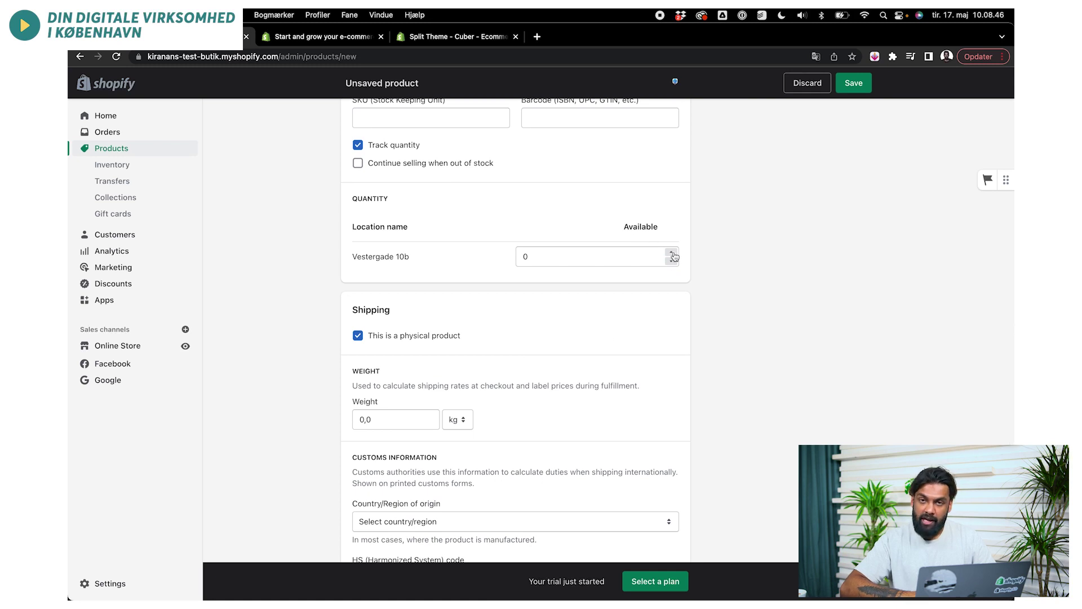
type("10")
Step: Enable options for the product and name the first option Størrelse
scroll(671, 394, "down", 4)
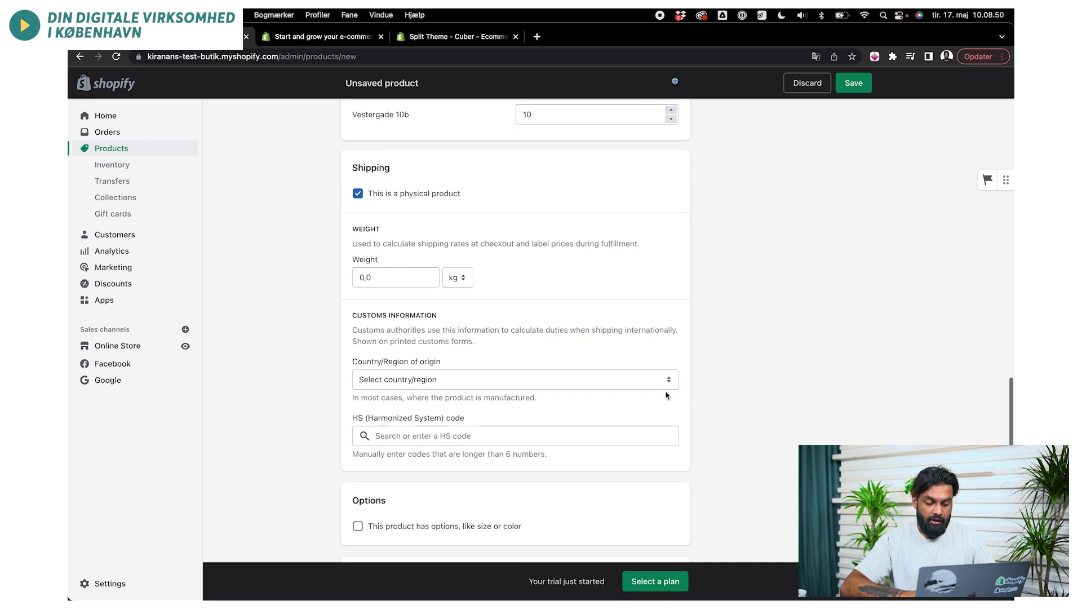
scroll(567, 280, "up", 2)
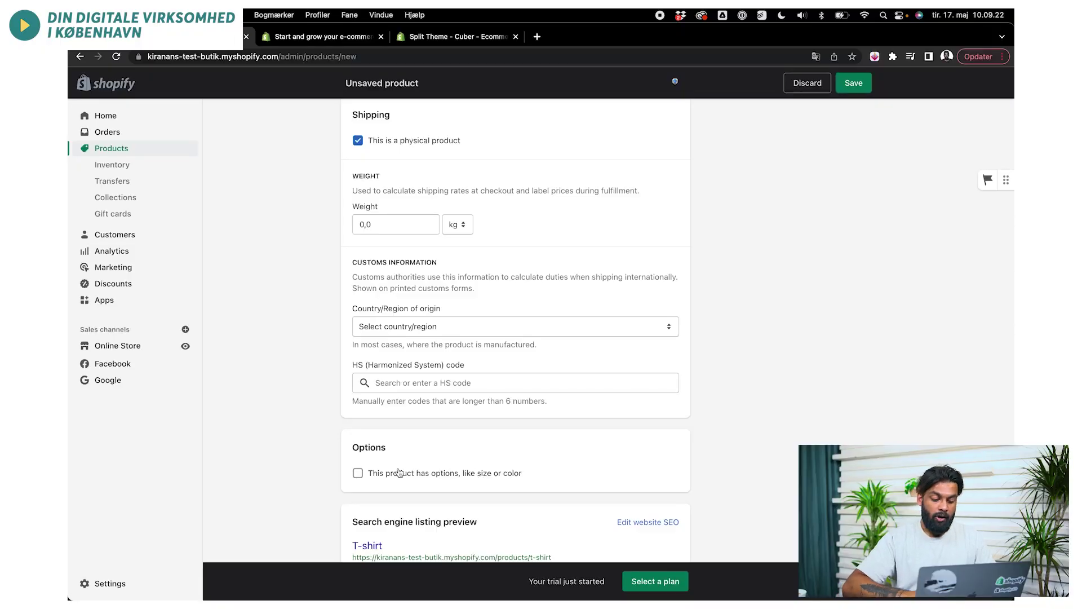
left_click(423, 477)
scroll(563, 417, "down", 4)
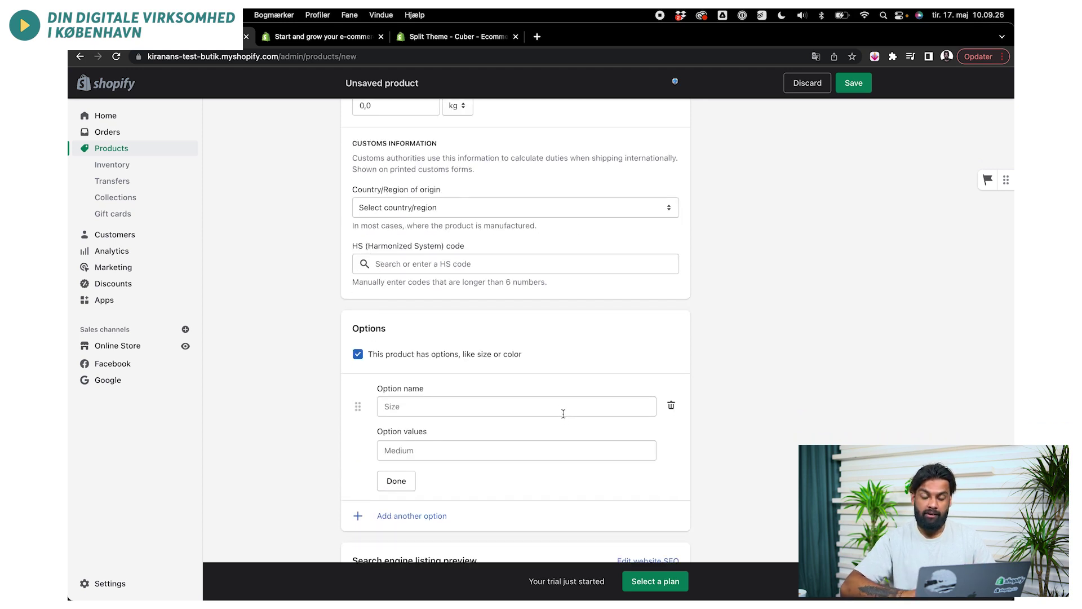
left_click(563, 413)
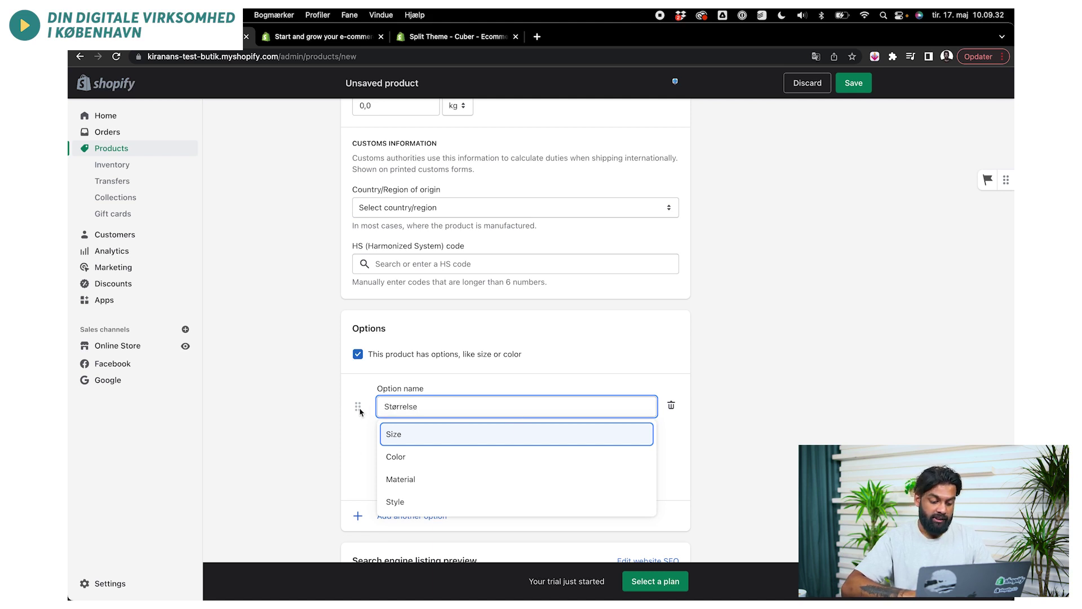
left_click(340, 452)
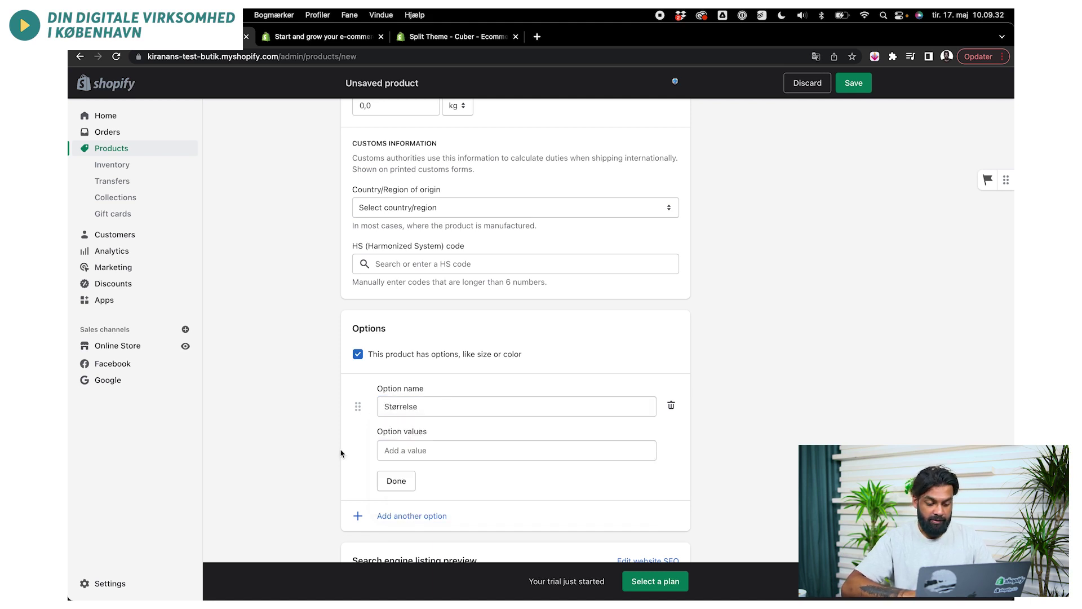
Step: Add the values XS, S, M and L to the Størrelse option
left_click(431, 453)
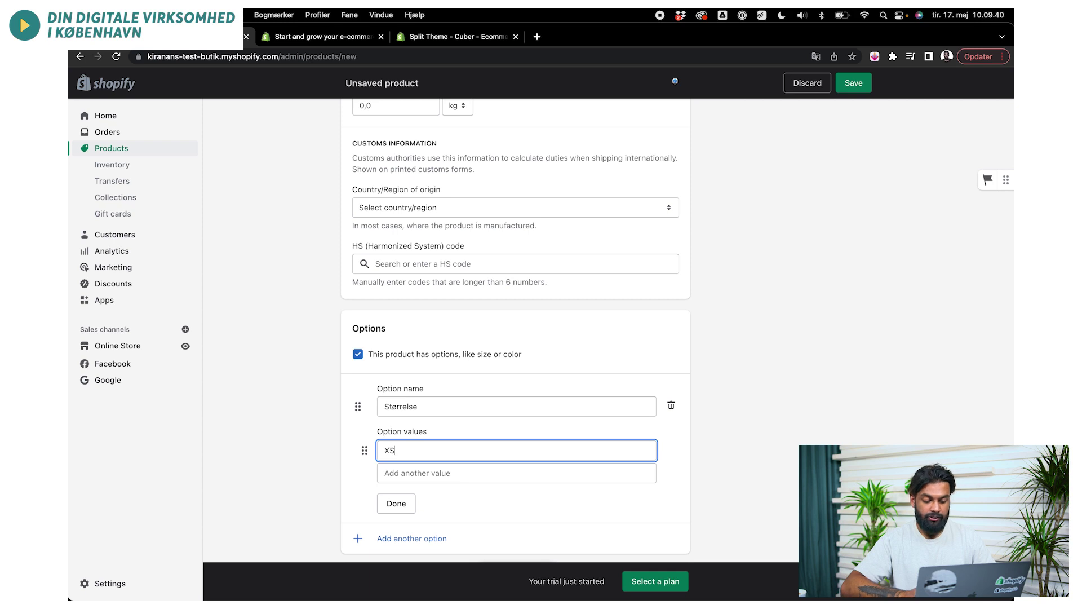
left_click(432, 473)
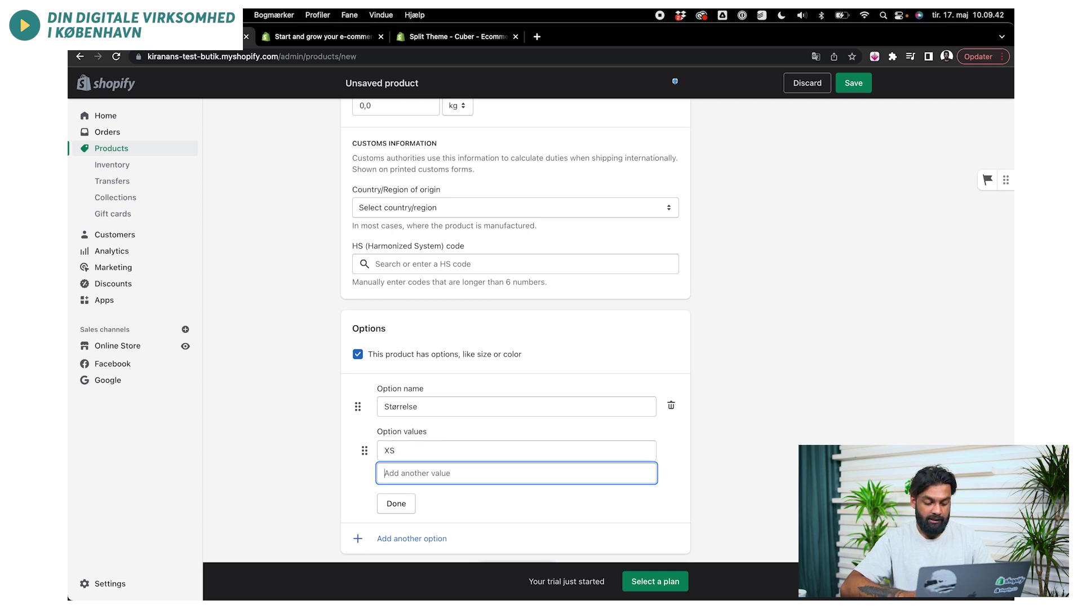
type("S")
left_click(431, 495)
type("M")
key("Return")
type("L")
key("Return")
left_click(705, 468)
scroll(702, 465, "down", 5)
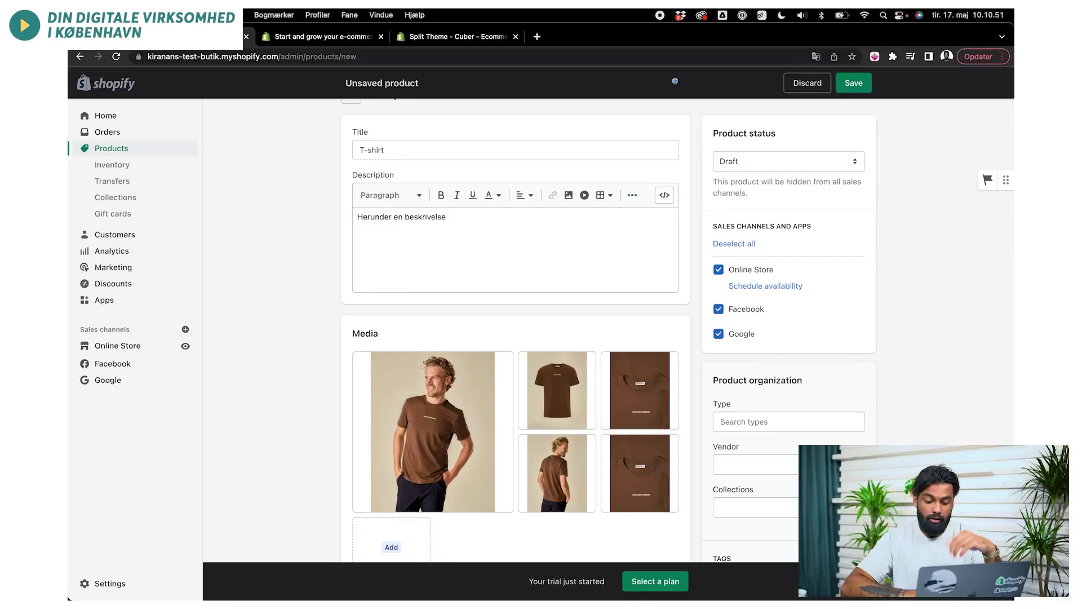
Step: Examine the type, vendor and collections fields in the product organization section
scroll(784, 394, "down", 1)
left_click(780, 388)
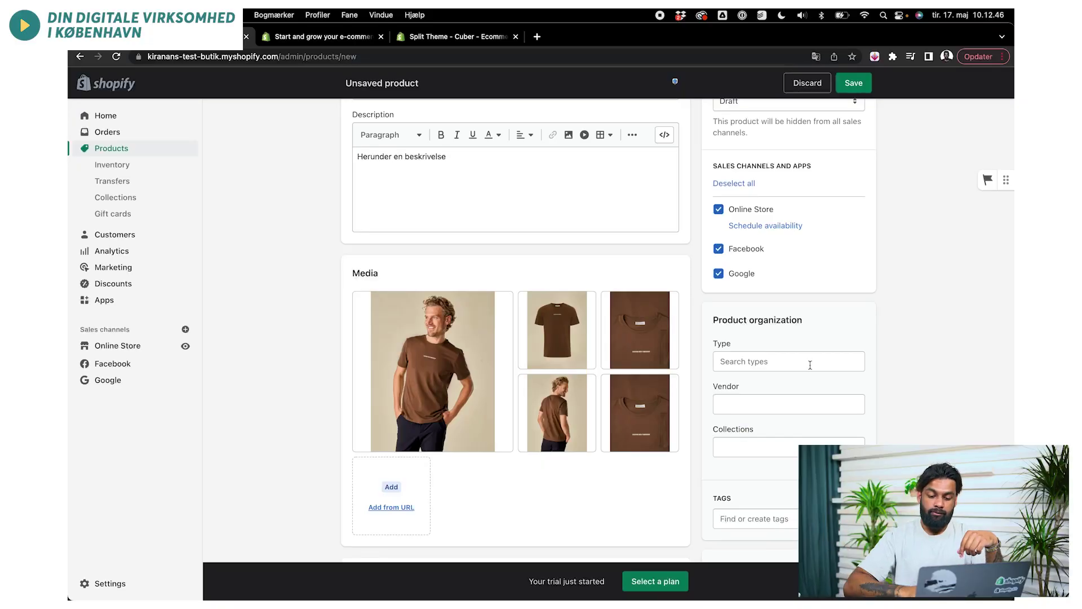
left_click(810, 365)
scroll(809, 424, "down", 1)
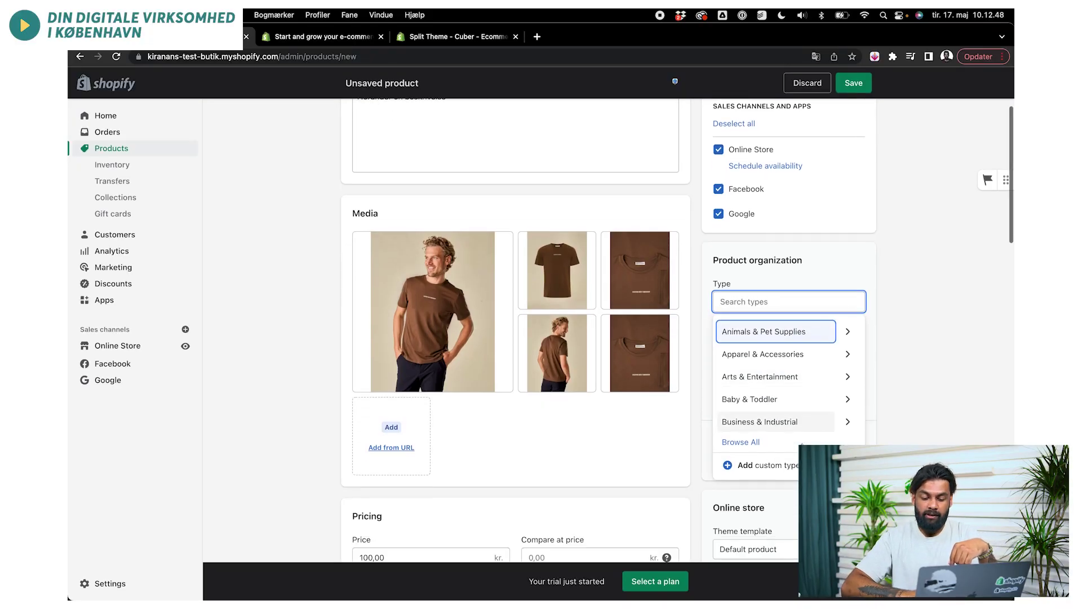
scroll(800, 446, "down", 1)
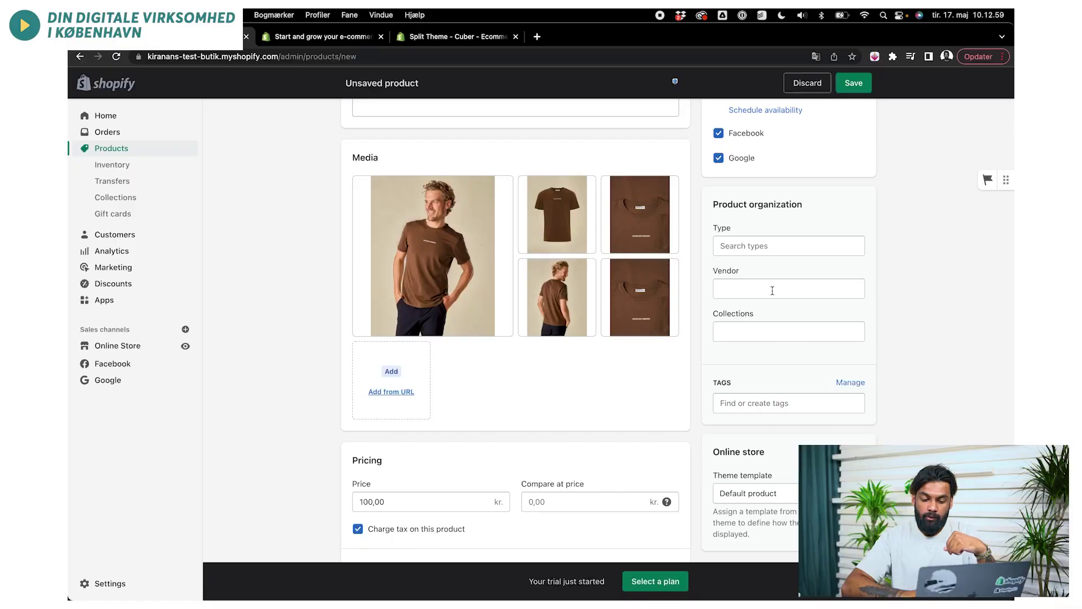
left_click(771, 289)
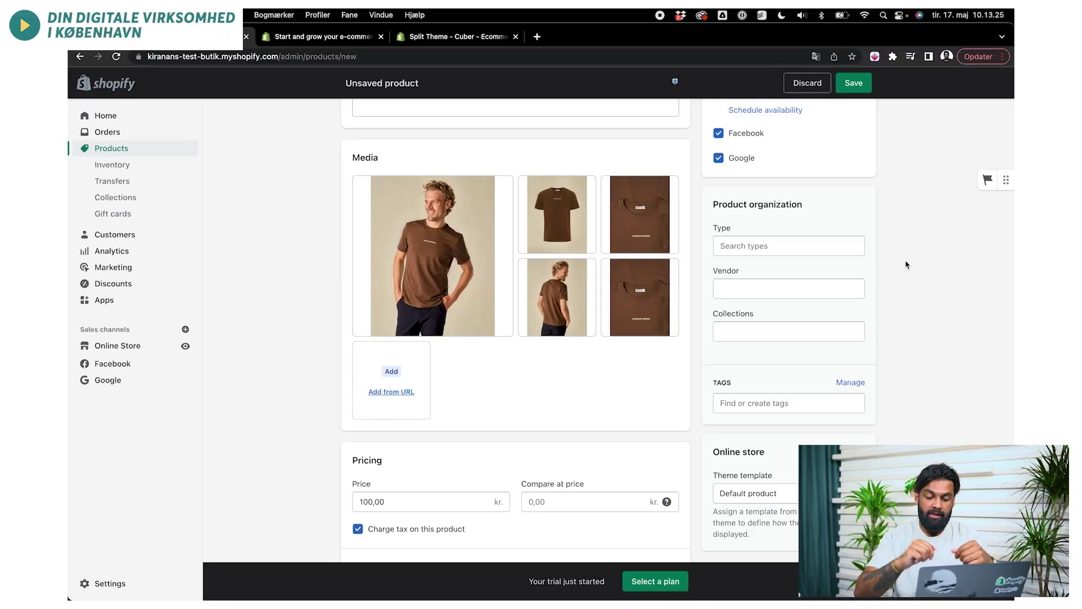
left_click(760, 337)
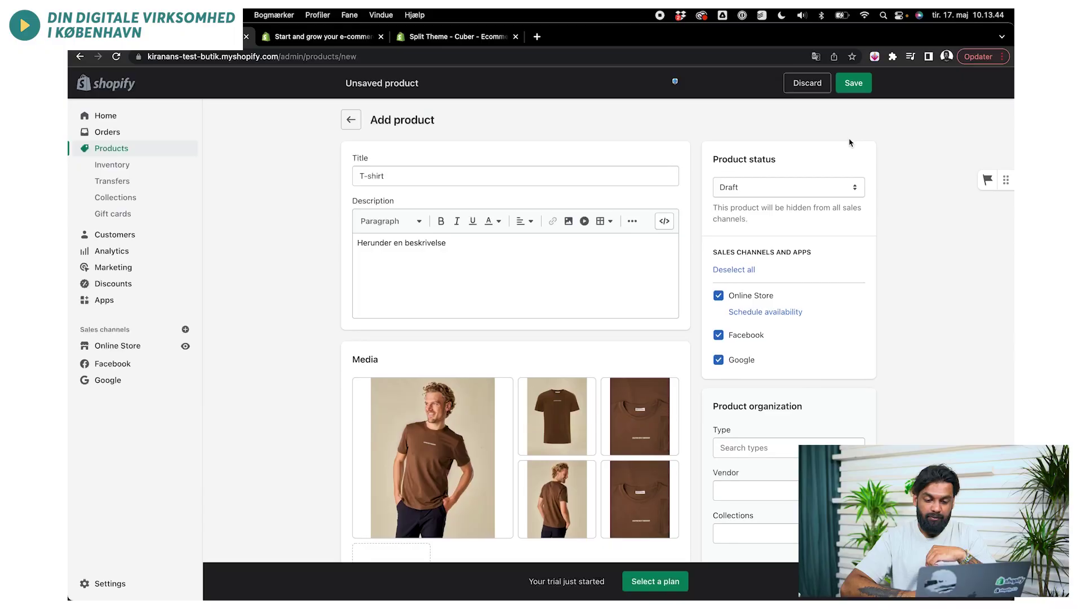
Step: Edit the product's search engine listing and enter "T-shirt -" as the page title
scroll(852, 142, "down", 20)
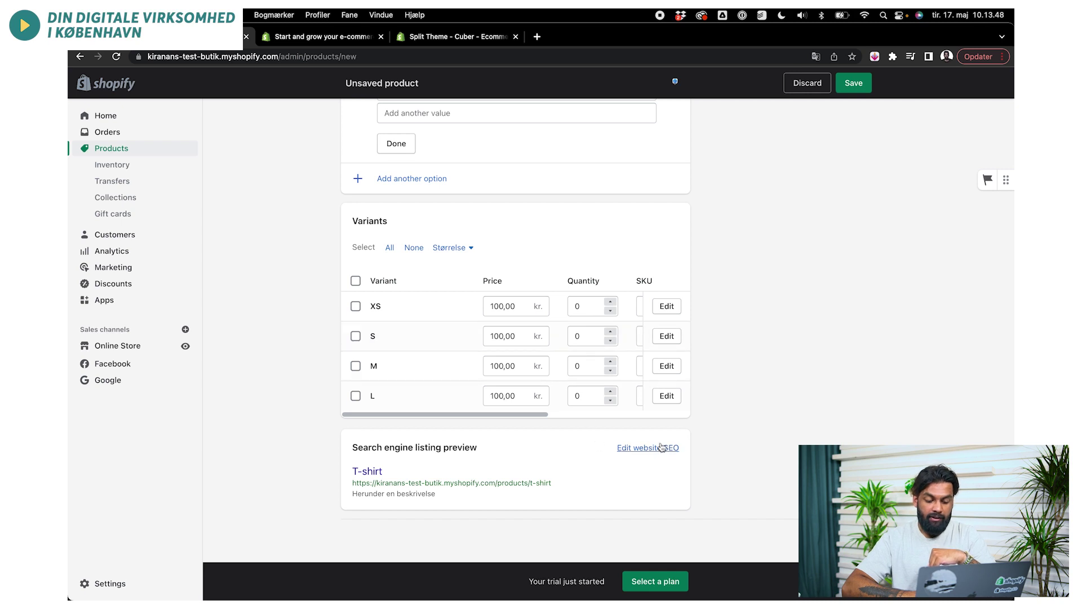
left_click(625, 451)
scroll(628, 488, "down", 4)
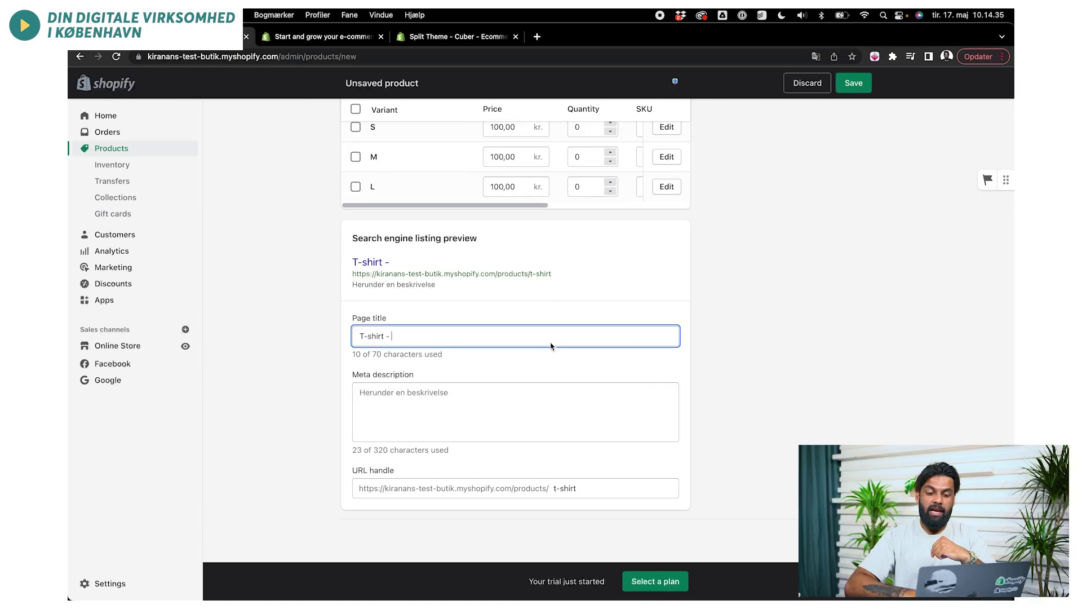
Step: Take the T-shirt product out of draft status and save it
scroll(703, 294, "up", 20)
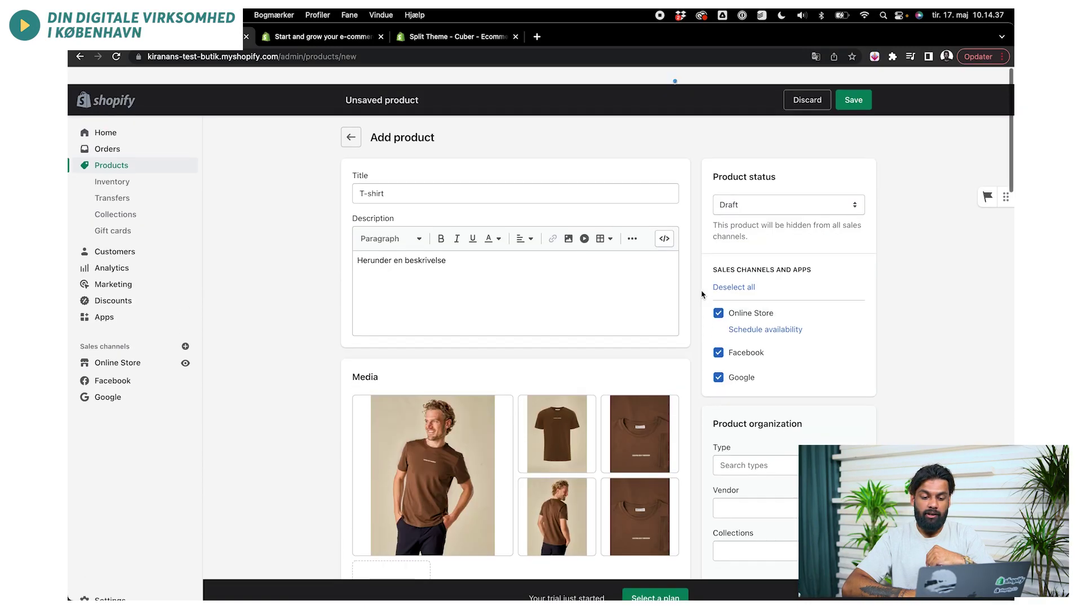
left_click(806, 191)
left_click(786, 179)
left_click(857, 85)
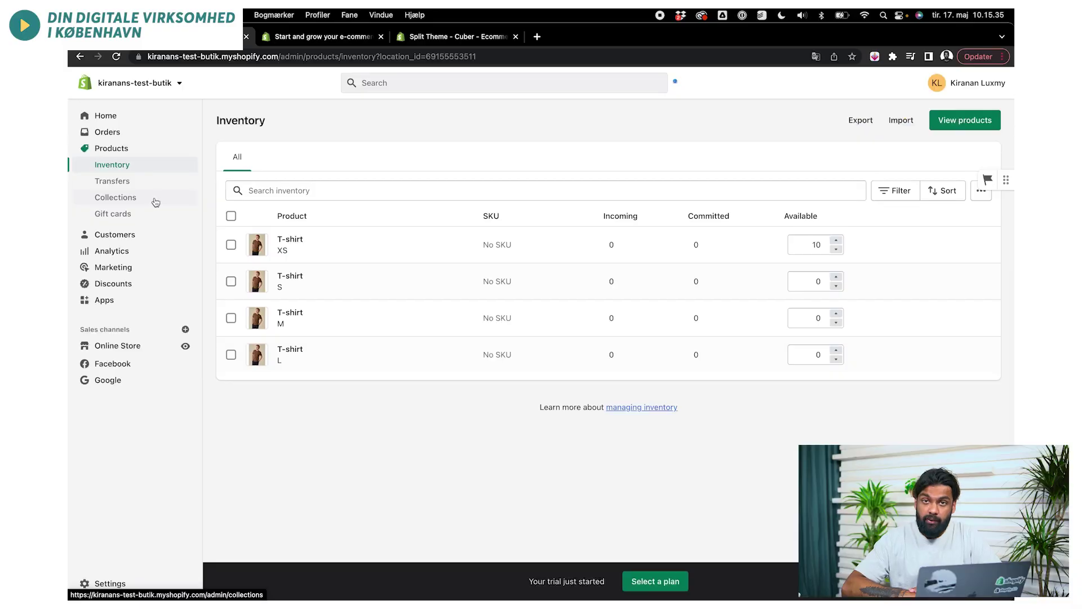
Step: Start a new automated collection with the condition that product type is equal to T-shirt
left_click(156, 202)
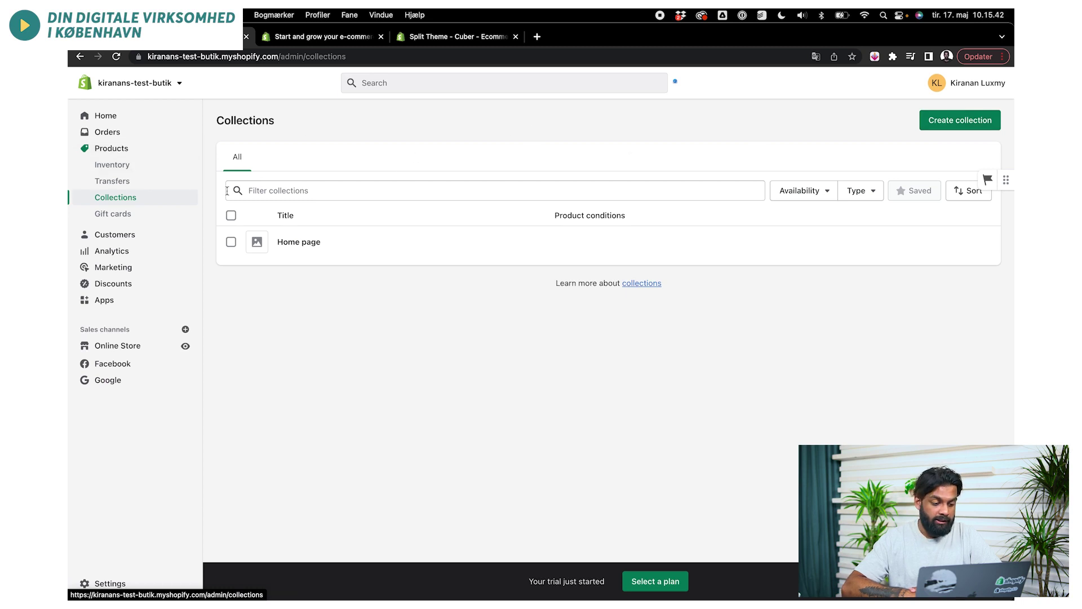
left_click(958, 120)
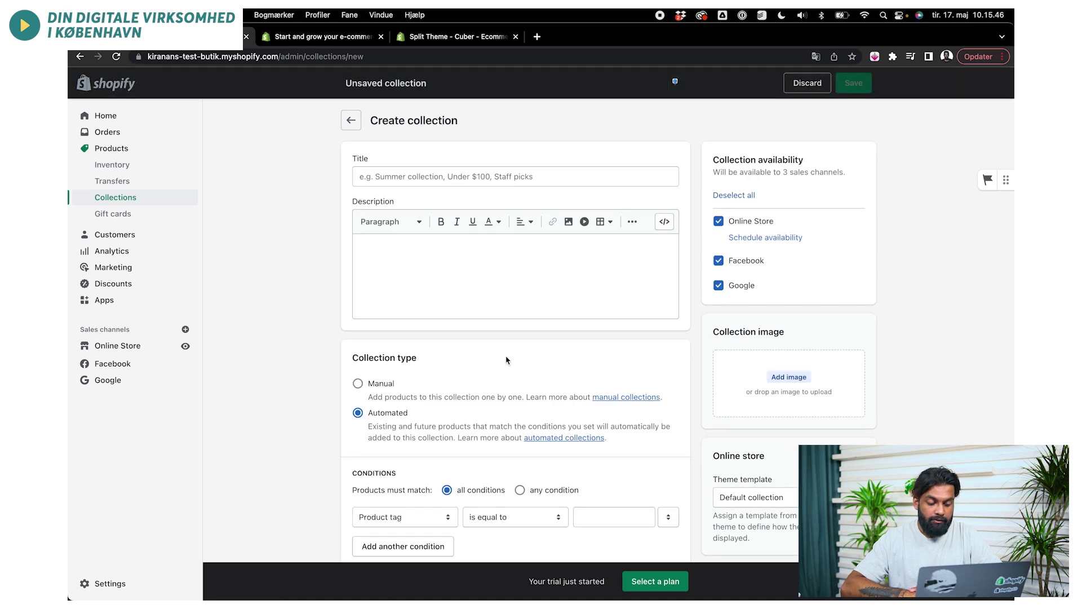
scroll(507, 360, "down", 1)
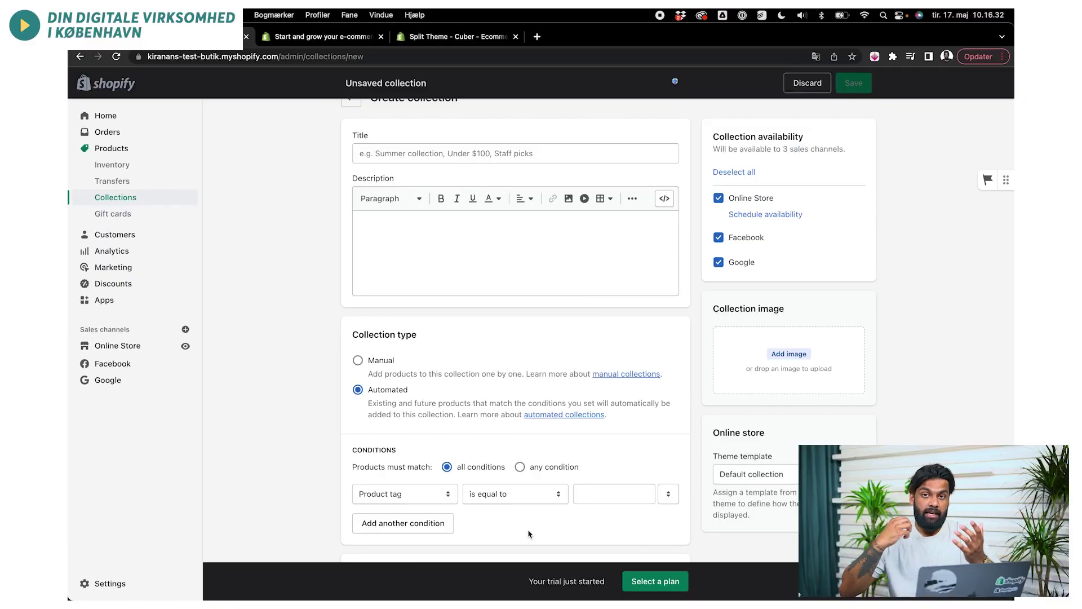
left_click(417, 496)
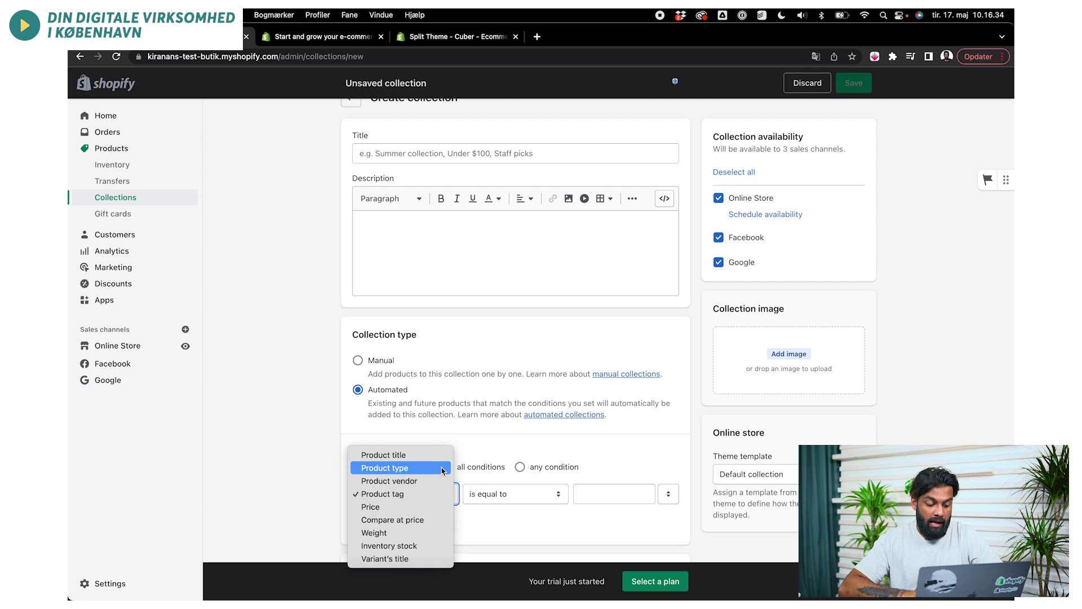
left_click(435, 472)
left_click(628, 498)
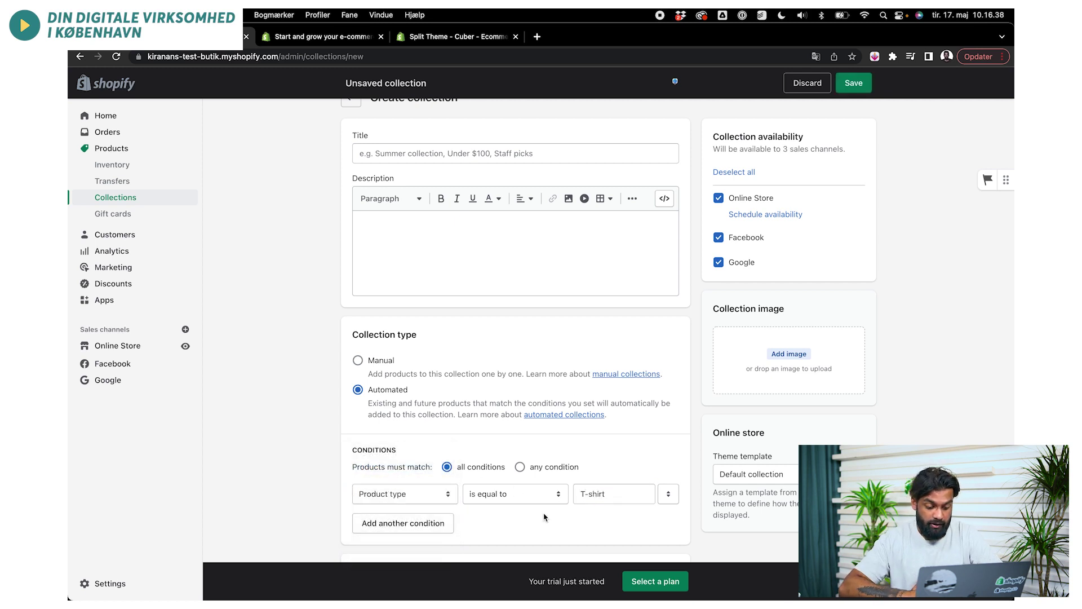
Step: Add a second collection condition requiring inventory stock to be greater than 0
left_click(430, 524)
left_click(418, 519)
left_click(421, 579)
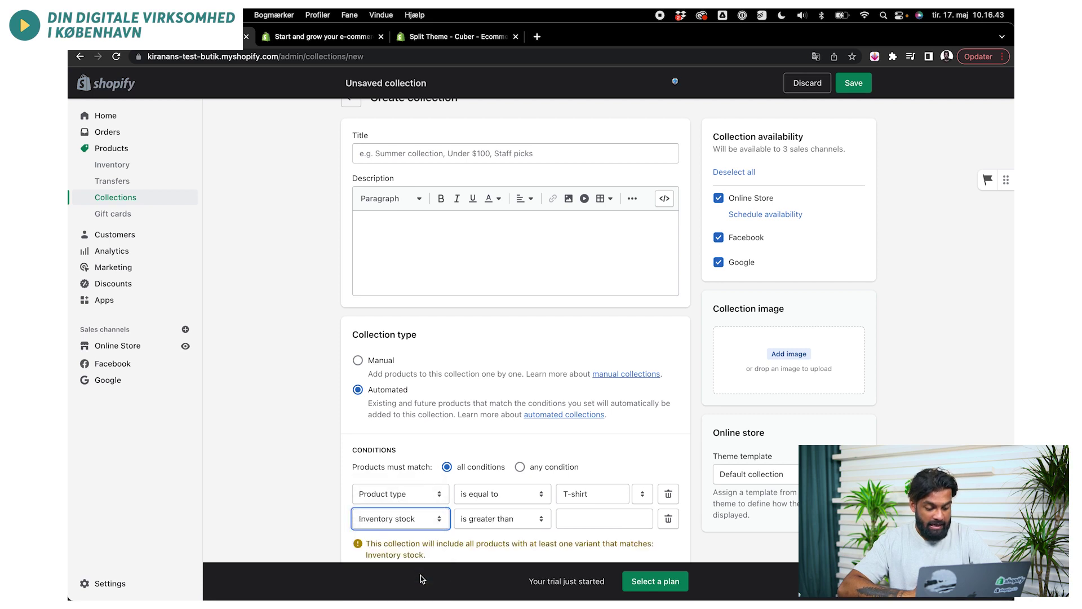
scroll(549, 540, "down", 2)
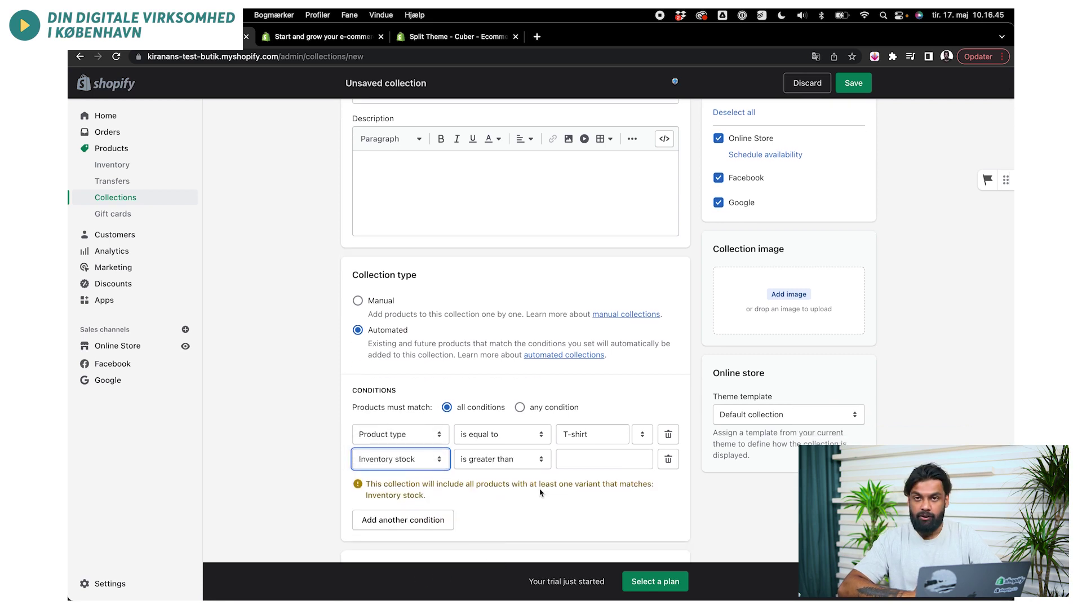
left_click(575, 462)
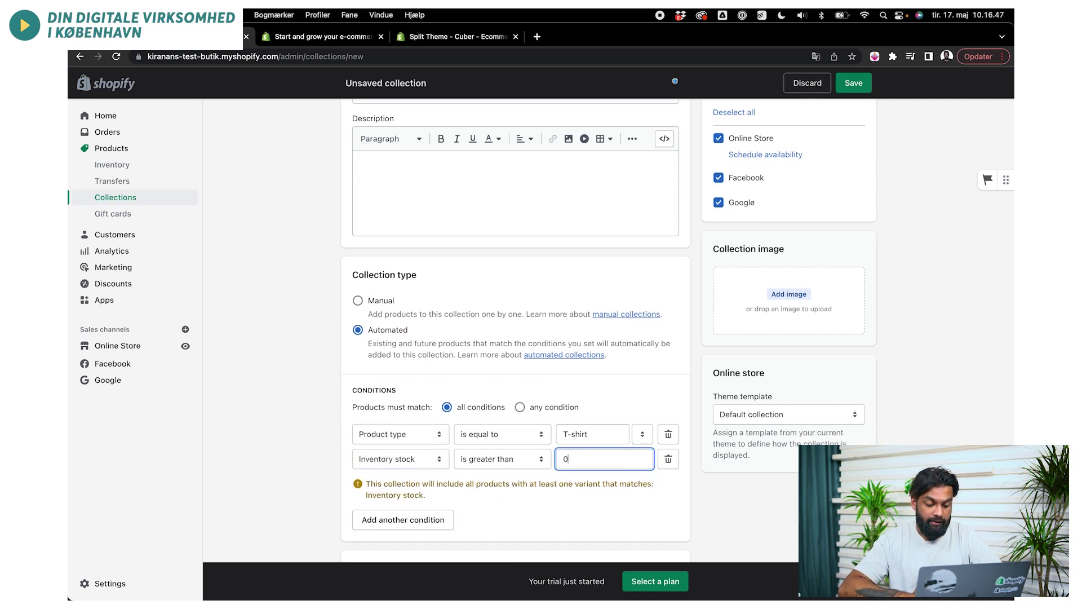
left_click(693, 503)
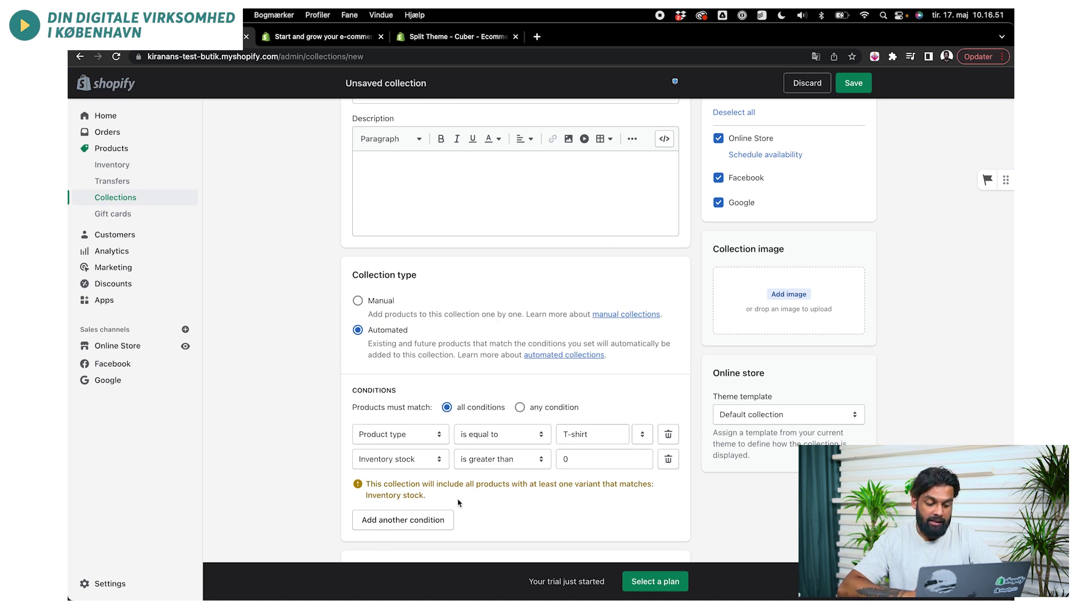
Step: Set the collection's products to match any condition and place the cursor in its description
scroll(513, 497, "up", 3)
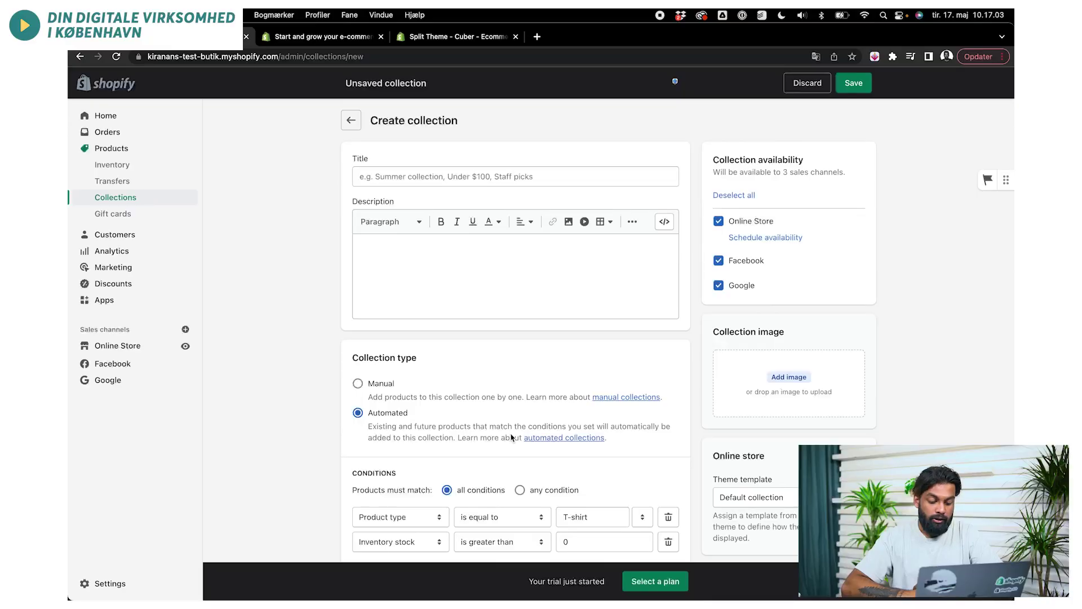
scroll(512, 438, "down", 3)
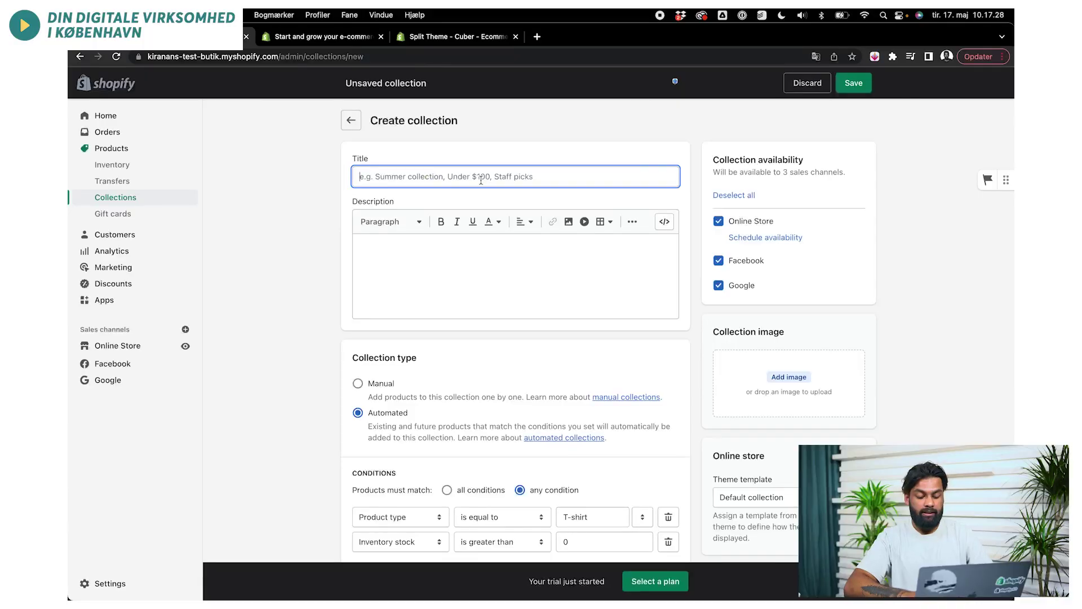
left_click(494, 254)
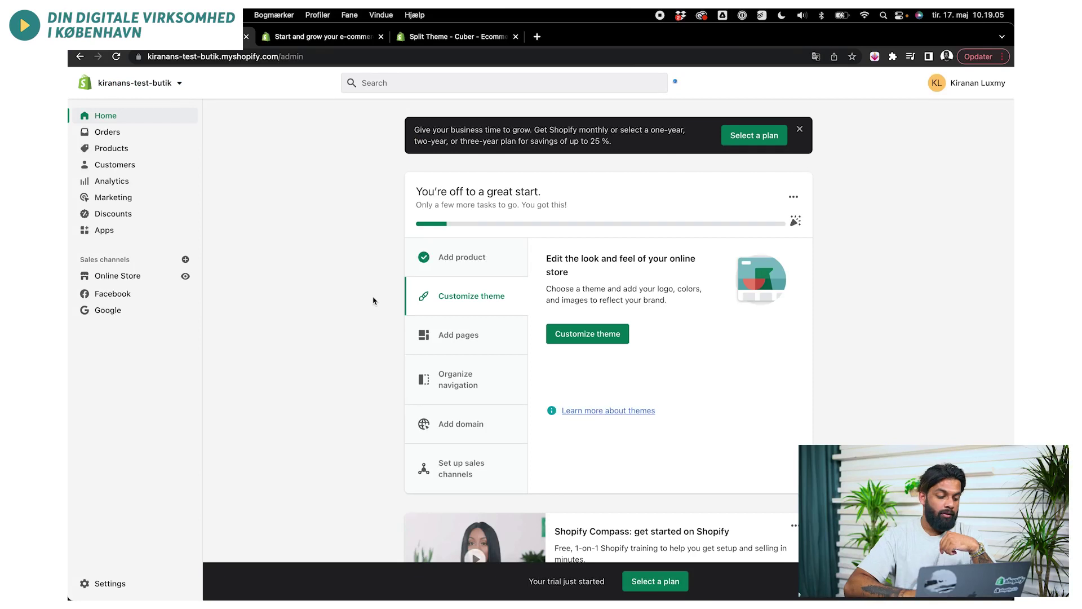
Step: Open the online store's themes and start customizing the Symmetry theme from the theme library
left_click(122, 279)
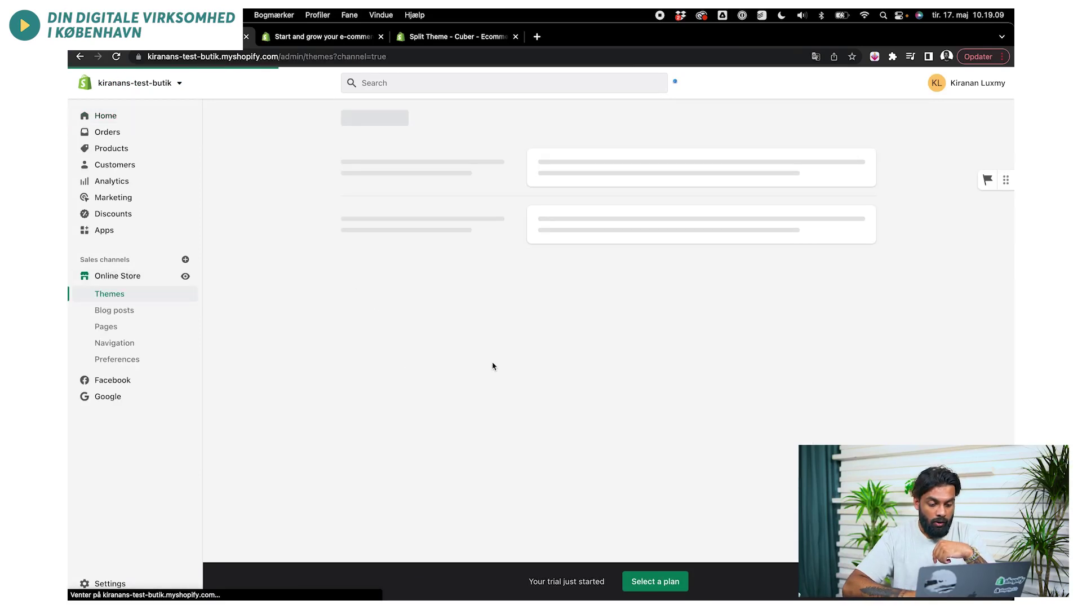
scroll(670, 328, "down", 5)
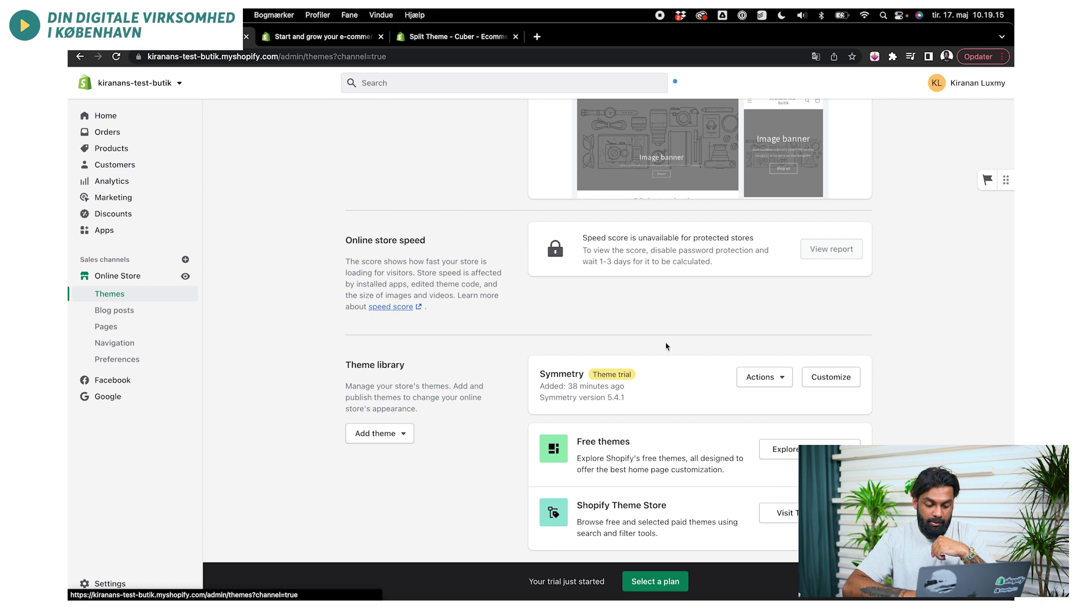
left_click(818, 384)
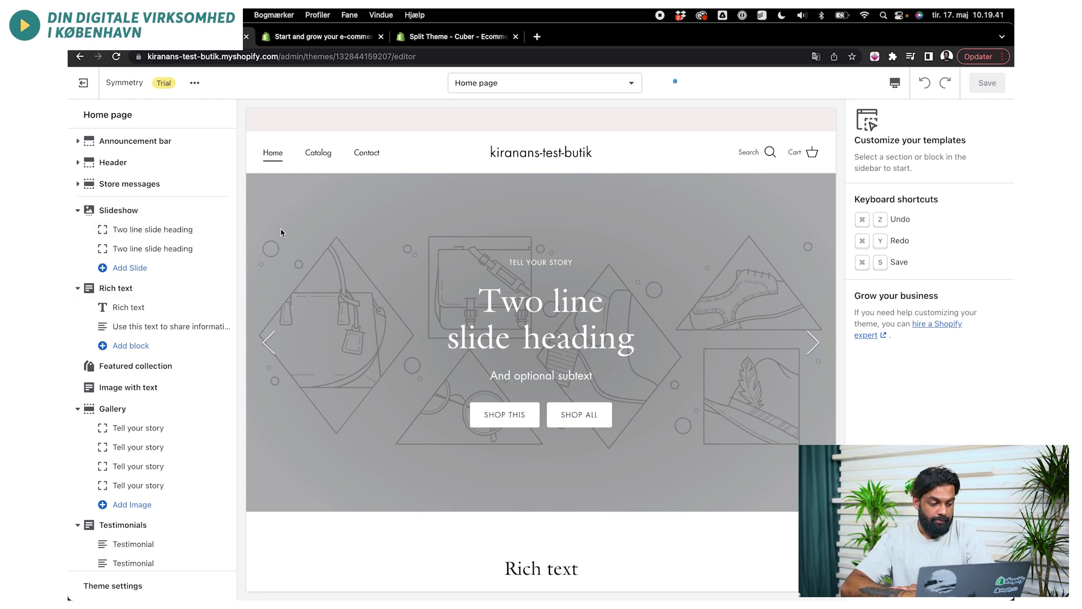
Step: Collapse the Slideshow and Rich text sections and move the Slideshow section below the Gallery section
left_click(78, 211)
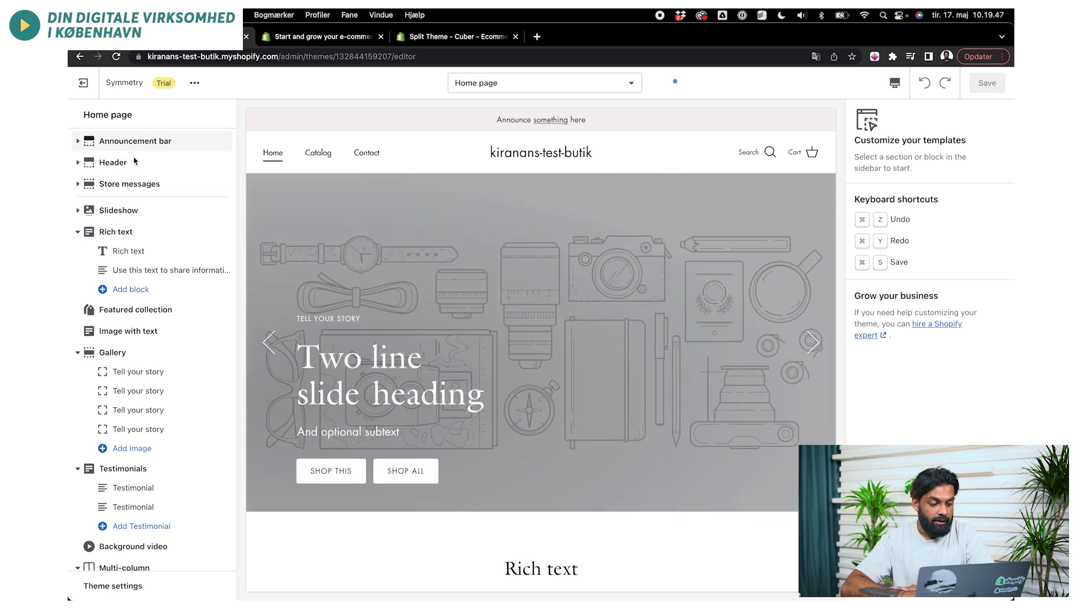
left_click(78, 232)
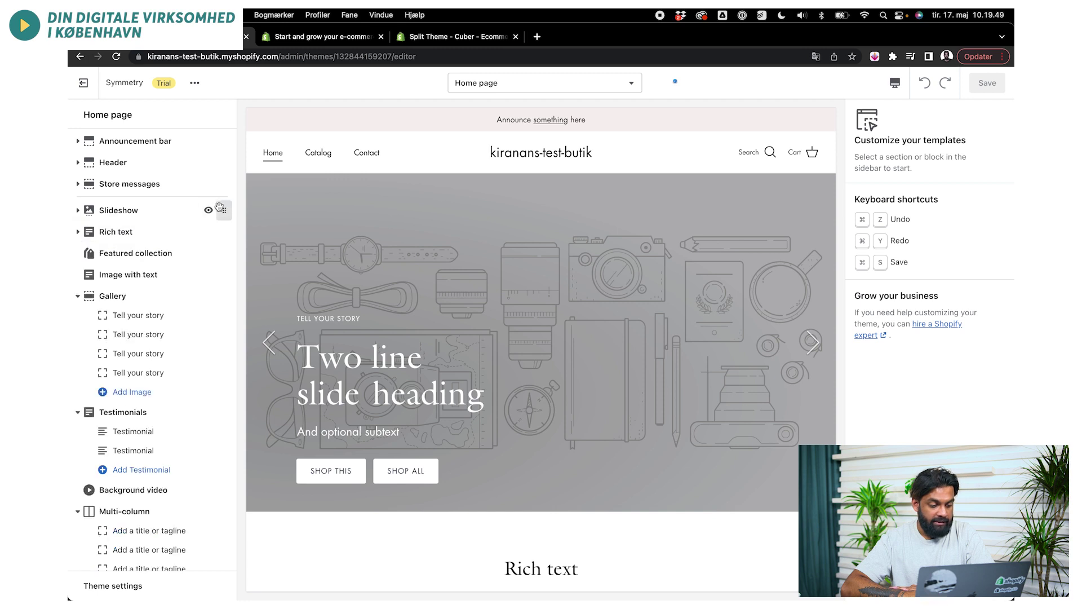
left_click_drag(219, 240, 213, 309)
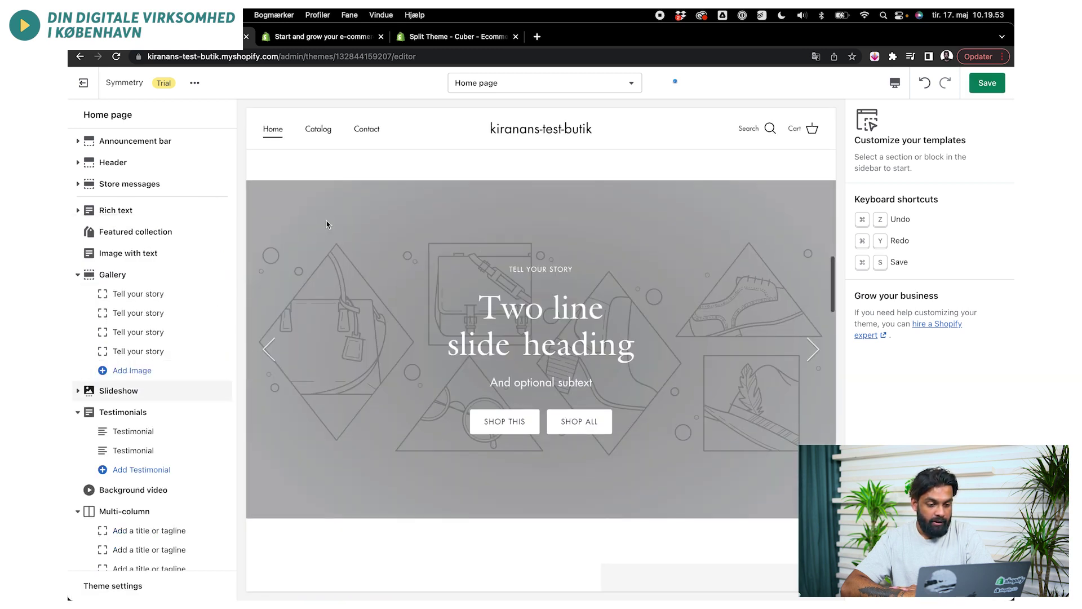
left_click(507, 88)
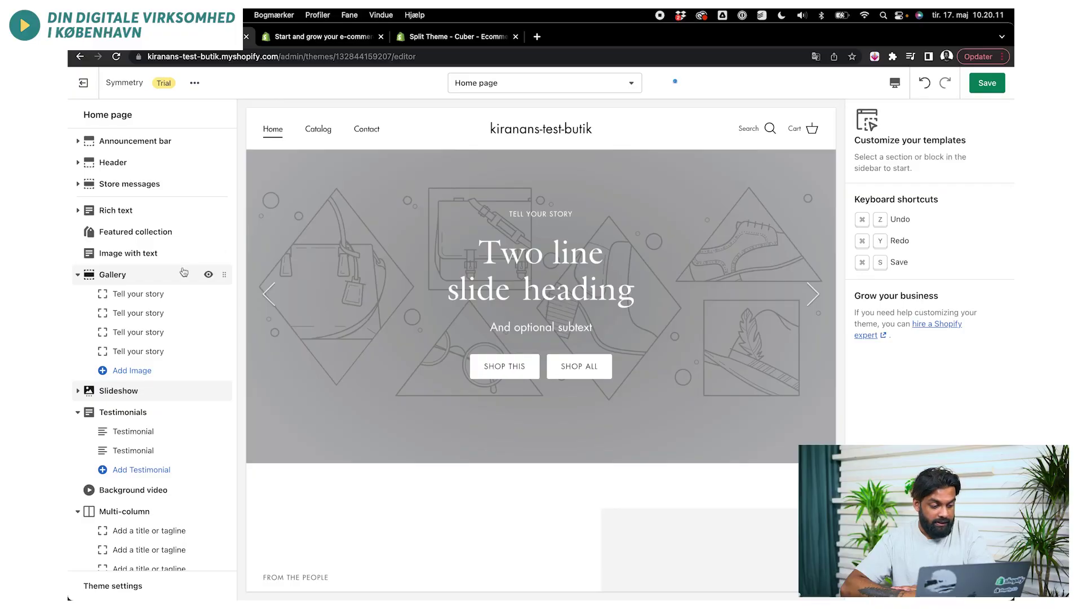
Step: Move the Slideshow section back to its place directly above the Rich text section
scroll(292, 314, "up", 5)
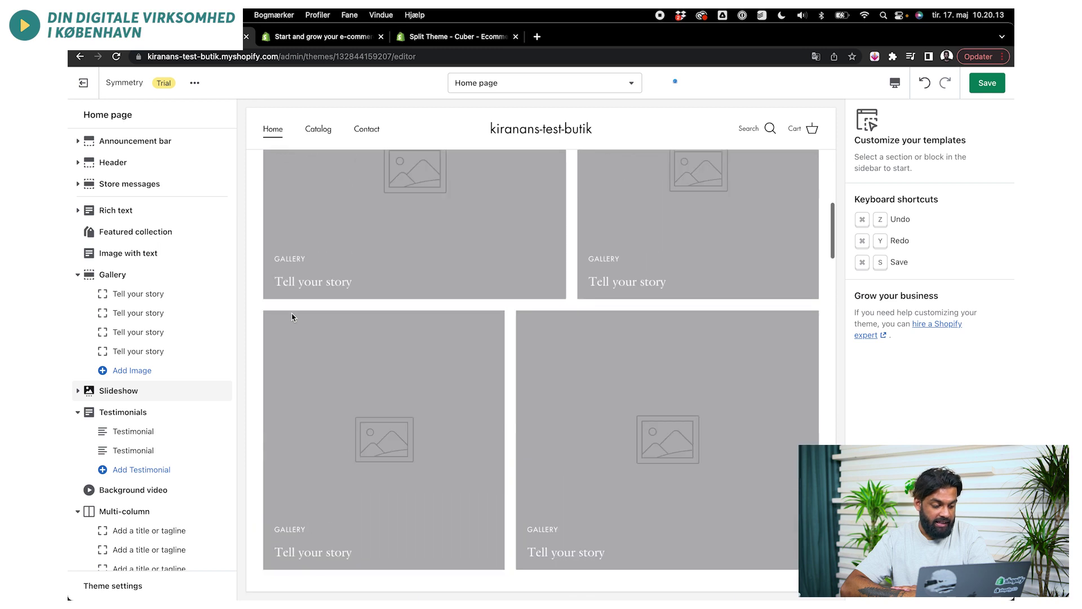
scroll(292, 317, "up", 2)
scroll(141, 337, "down", 3)
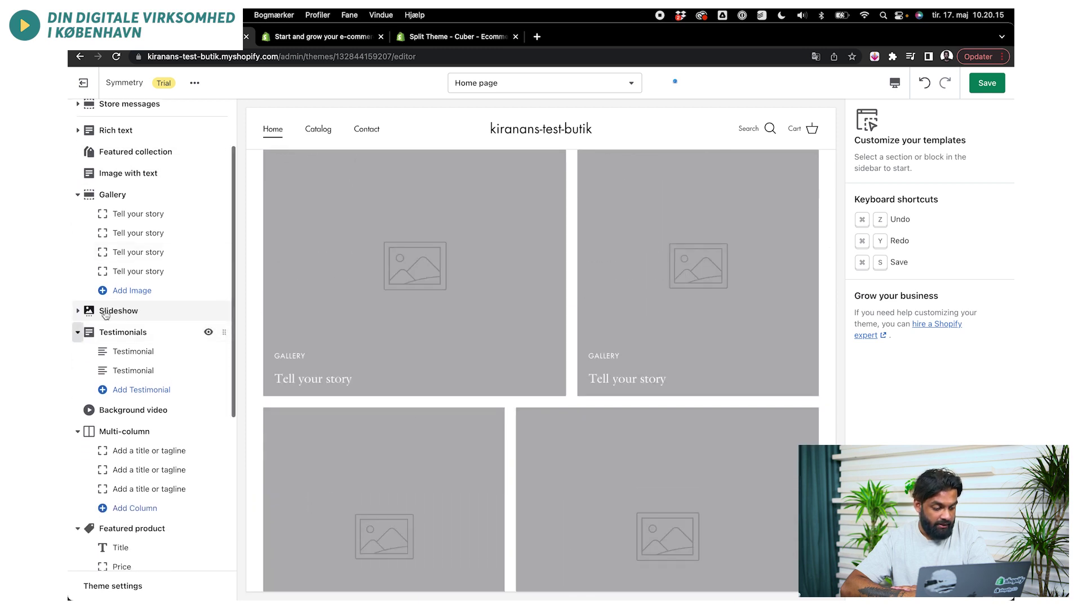
left_click_drag(224, 311, 203, 139)
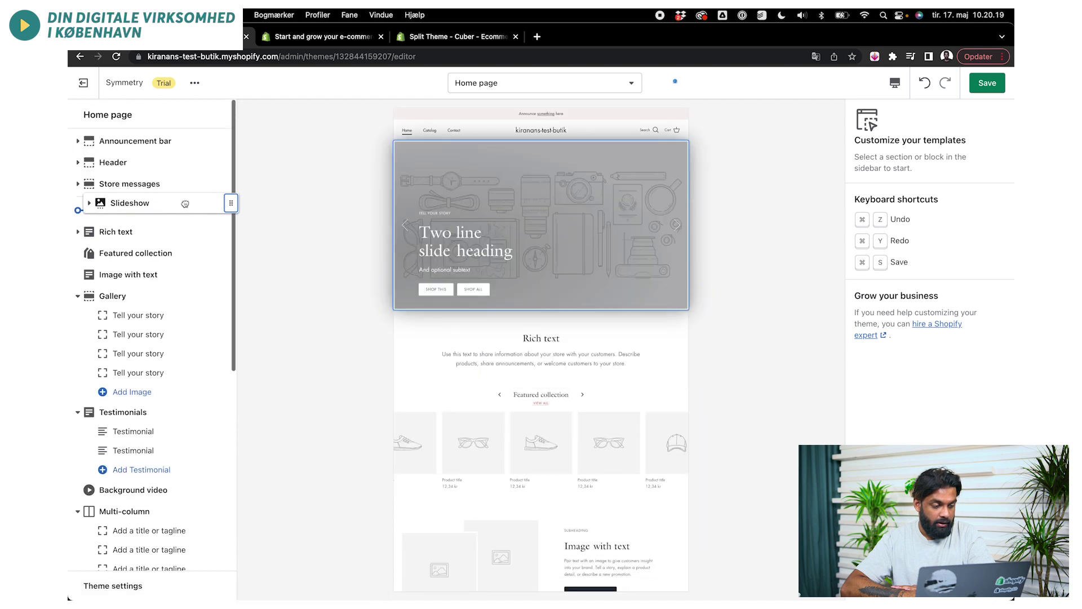
Step: Set the Slideshow section's slide height to Full screen
left_click(127, 212)
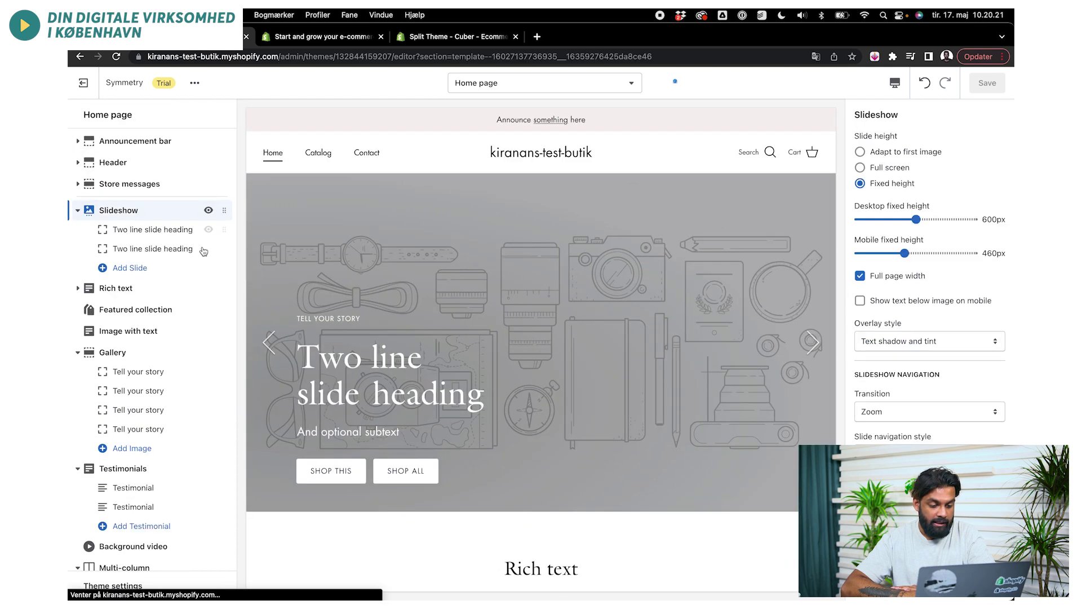
left_click(892, 169)
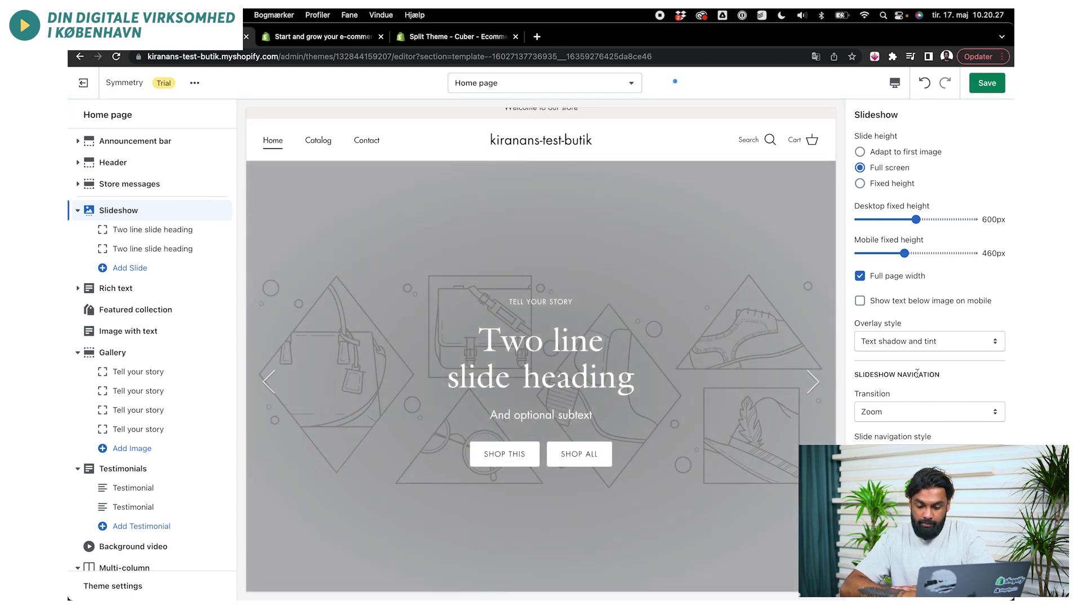
Step: Upload a photo from the computer and use it as the image of the slideshow's first slide
left_click(218, 234)
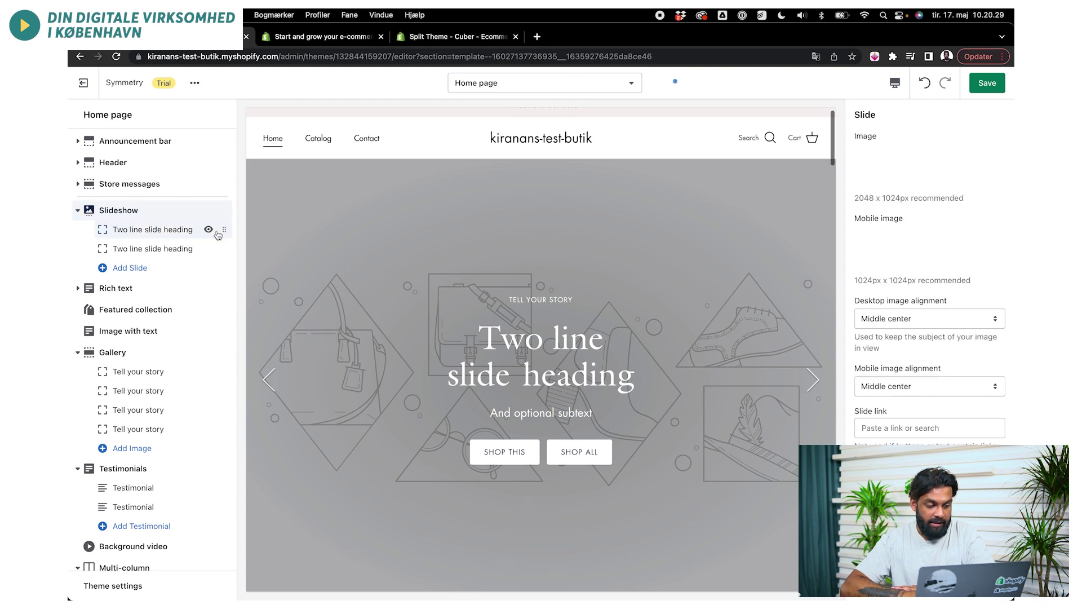
left_click(905, 169)
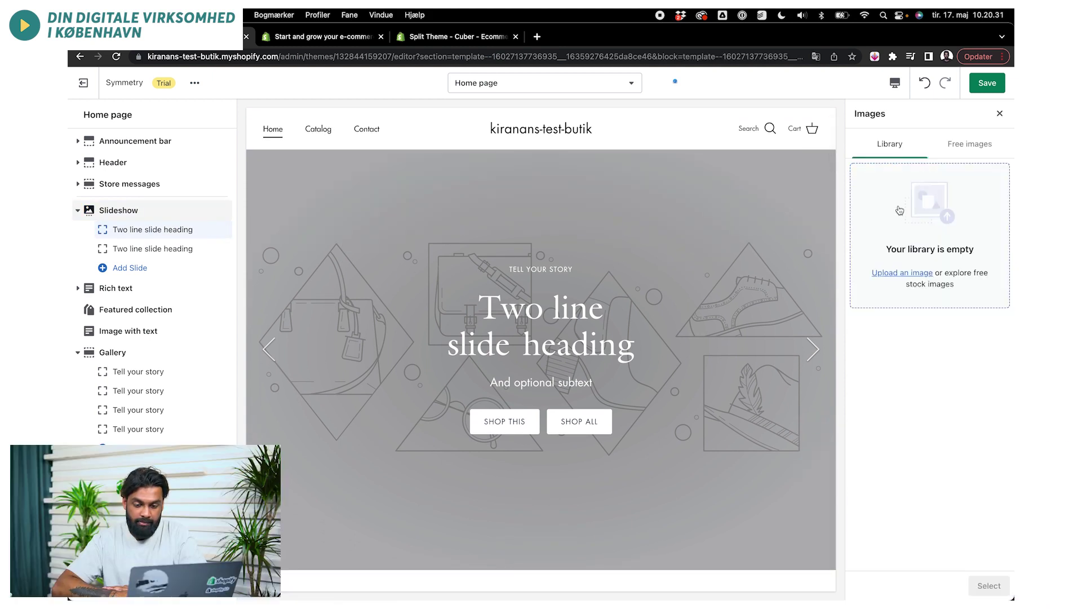
left_click(922, 275)
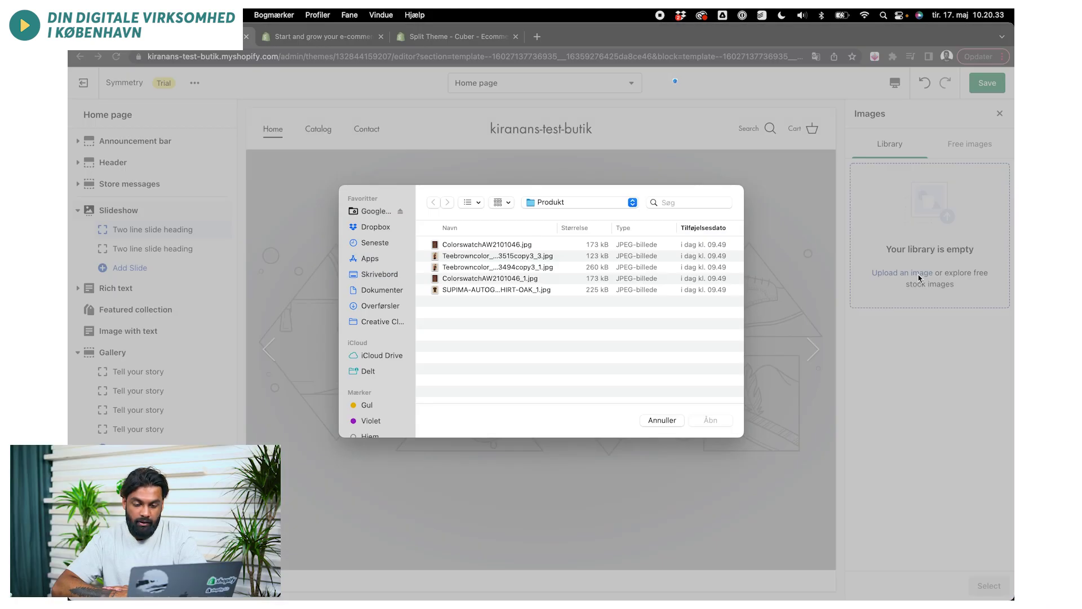
left_click(598, 204)
left_click(586, 223)
double_click(482, 256)
left_click_drag(509, 254, 508, 244)
key("Return")
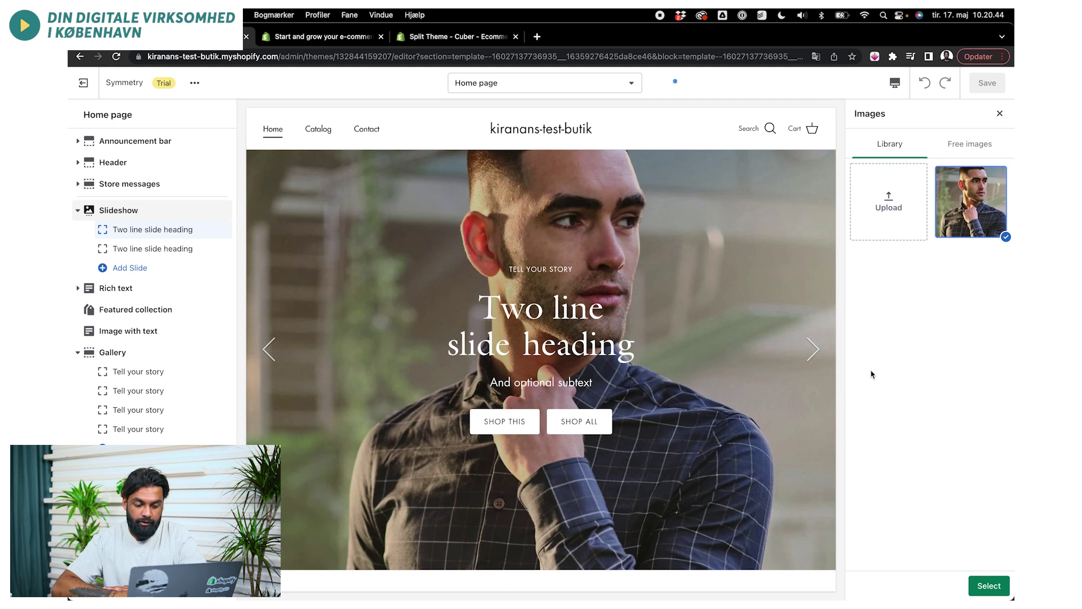
left_click(990, 585)
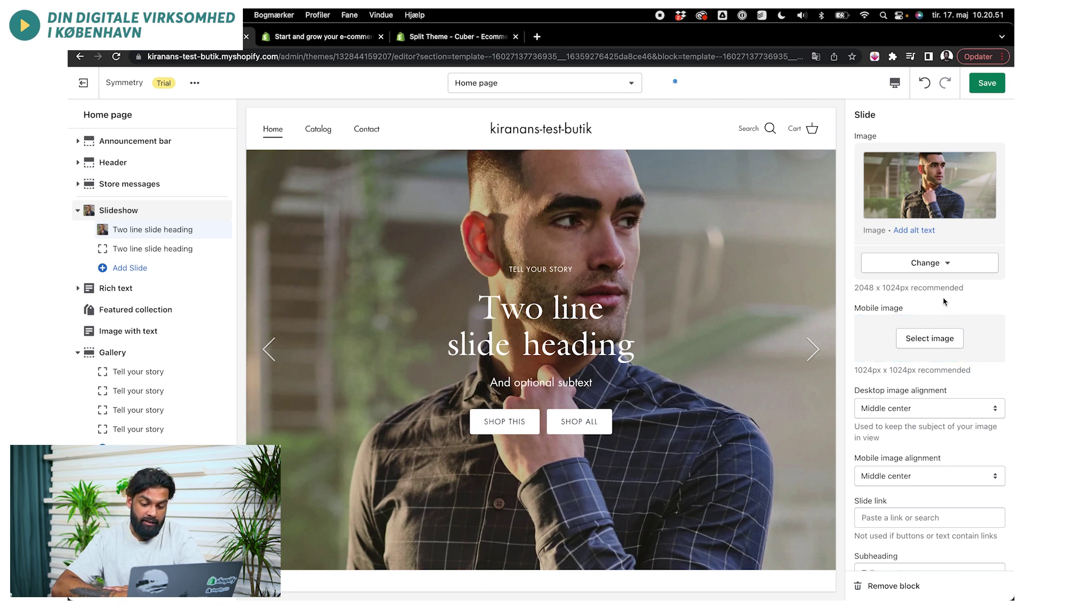
Step: Set the first slide's desktop image alignment to Middle left
scroll(945, 302, "down", 2)
left_click(940, 384)
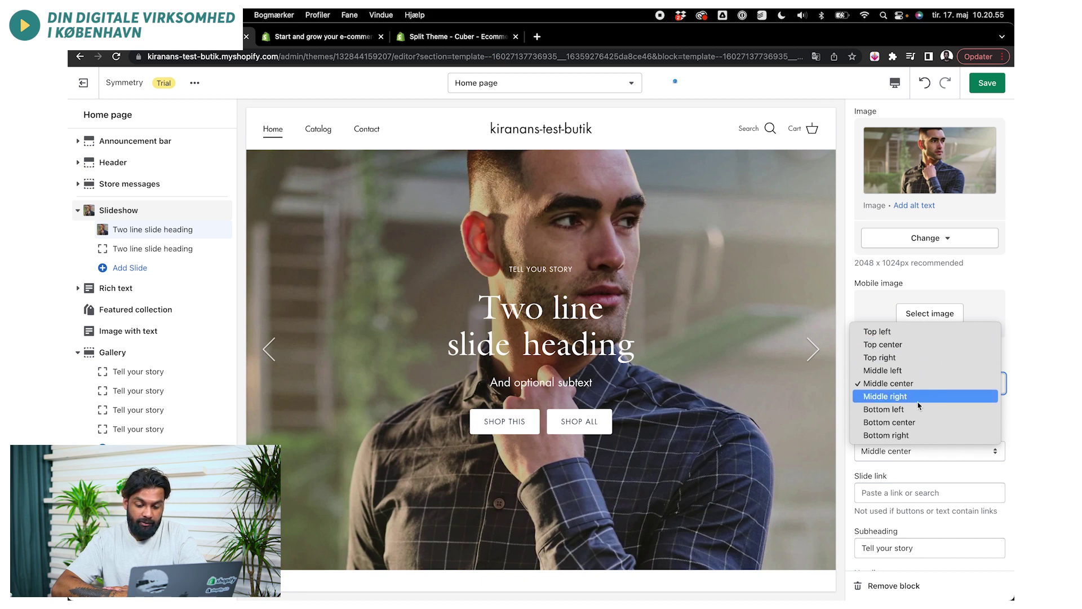
left_click(593, 193)
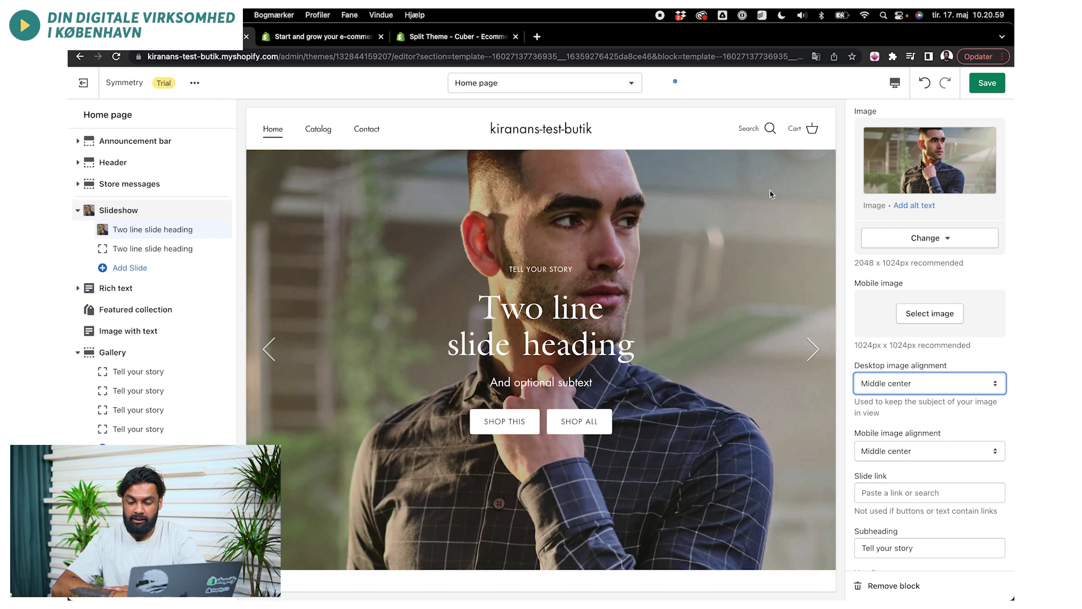
left_click(892, 382)
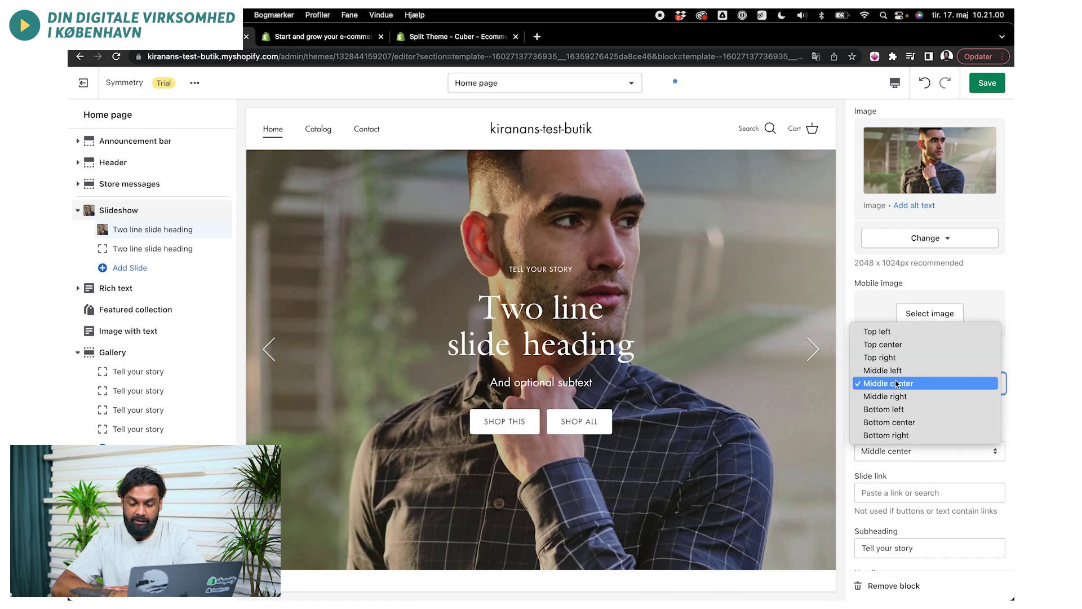
left_click(947, 377)
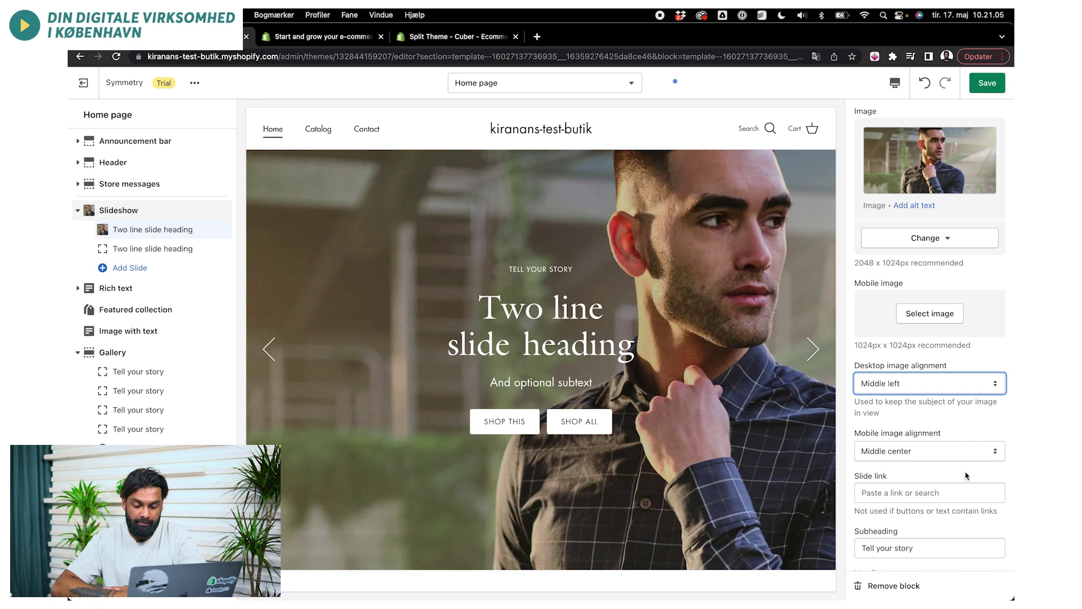
scroll(967, 477, "down", 3)
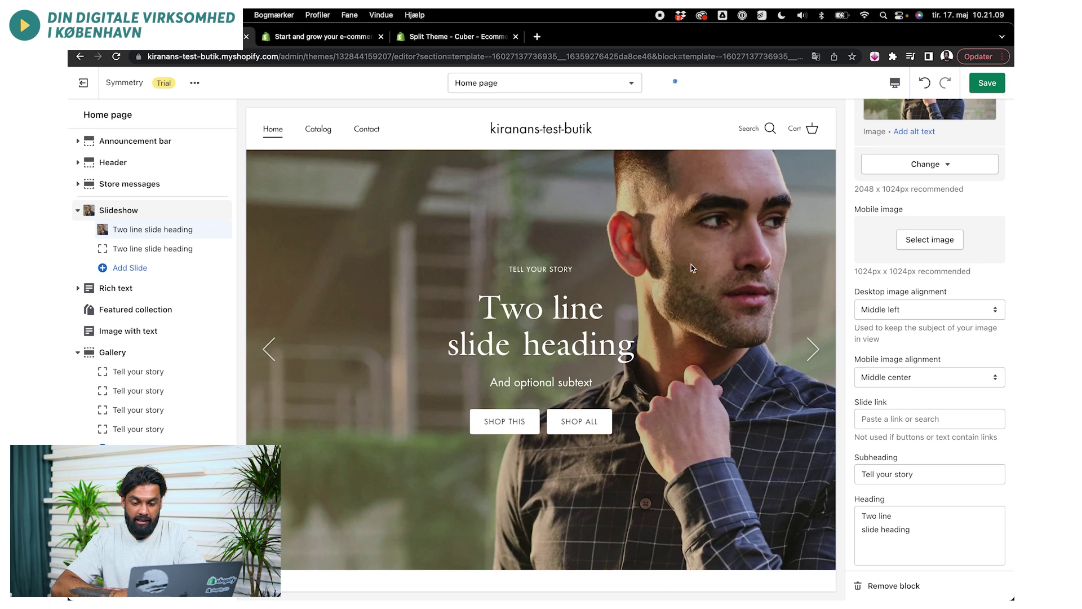
scroll(930, 248, "up", 4)
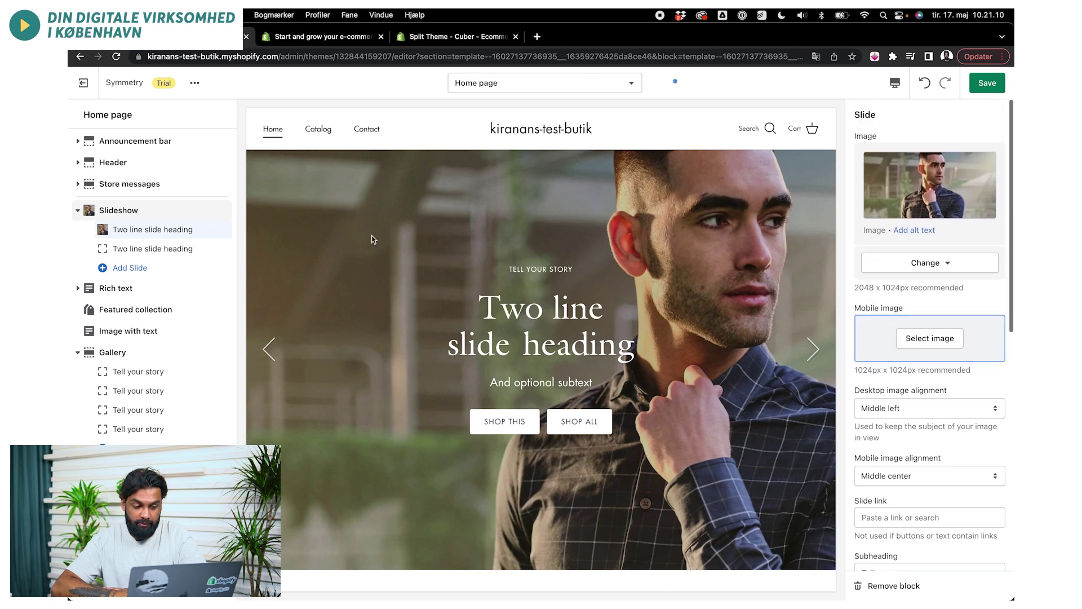
Step: Remove the Rich text section from the home page
left_click(157, 292)
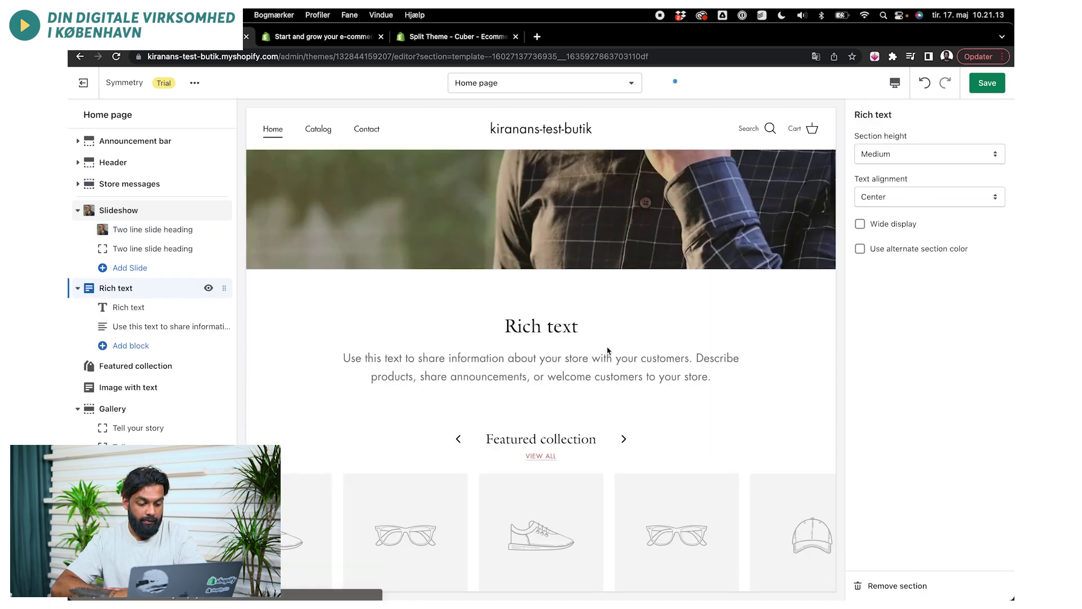
left_click(871, 587)
Step: Look through the theme sections that can be added to the home page without adding one
scroll(144, 382, "down", 5)
scroll(145, 376, "down", 4)
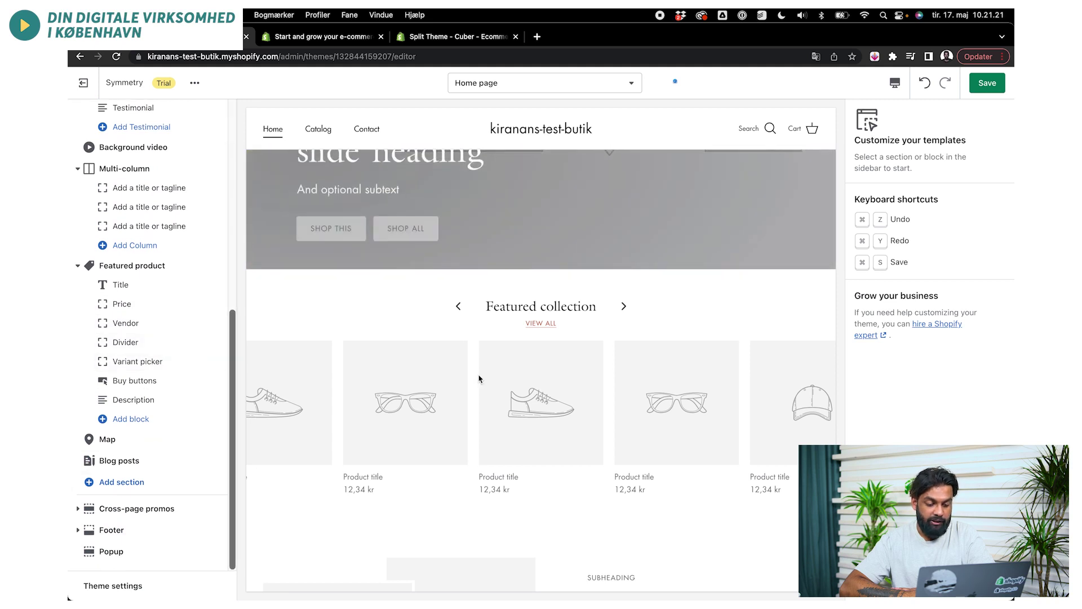
left_click(139, 485)
left_click(127, 445)
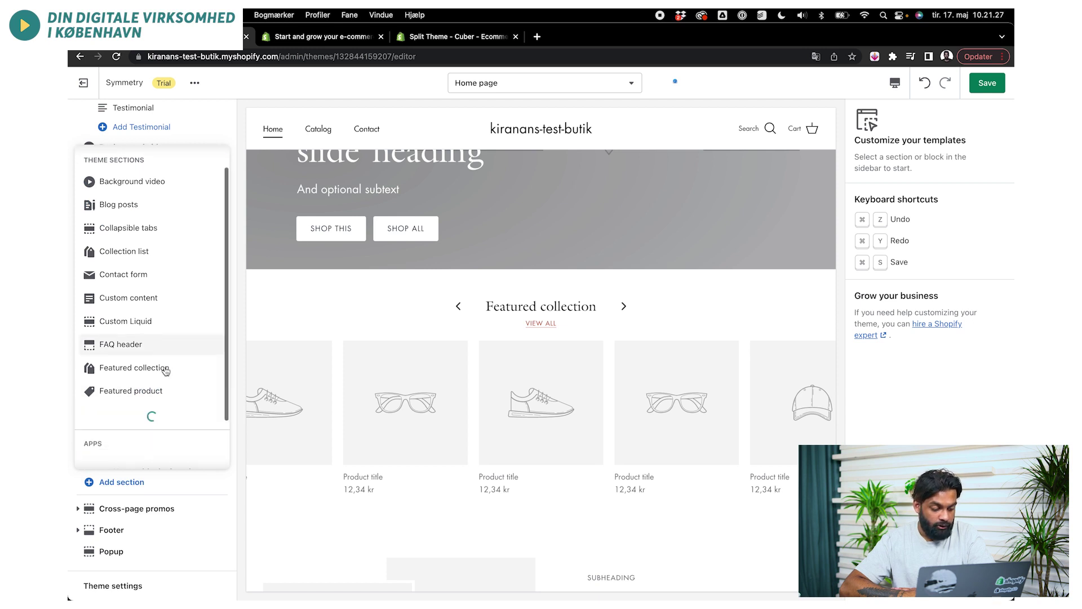
scroll(160, 367, "down", 5)
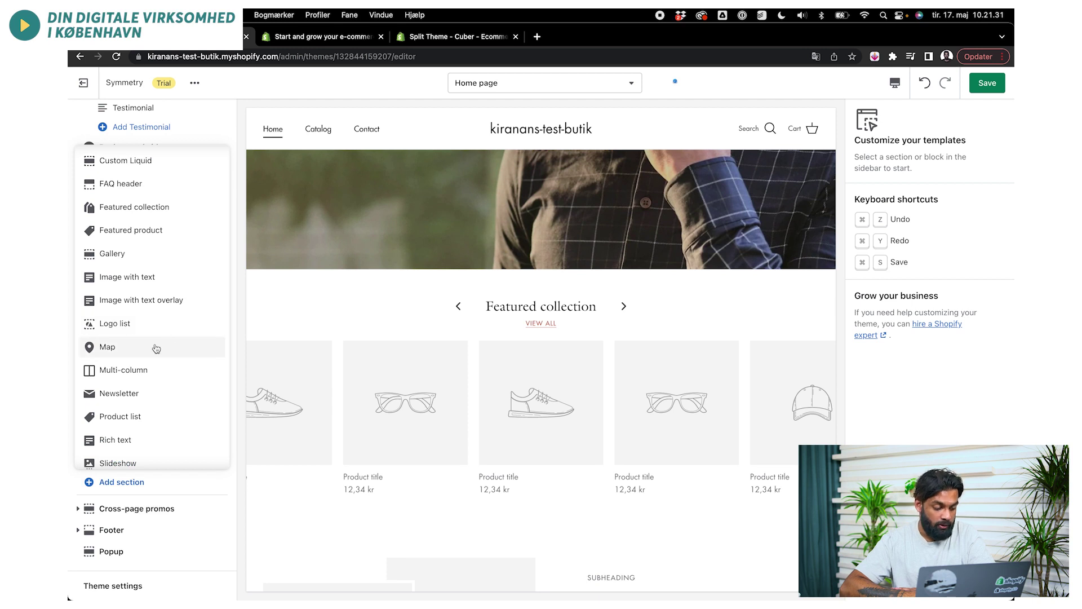
scroll(137, 250, "up", 2)
scroll(137, 250, "up", 2)
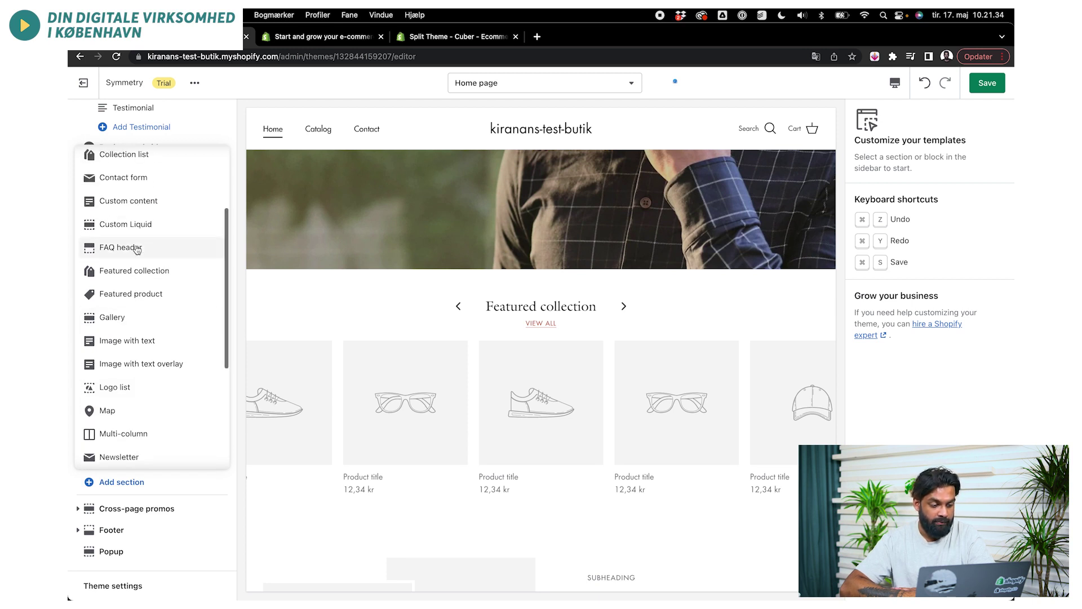
left_click(208, 144)
Step: Look over the home page's lower sections and the list of store templates that can be customized
mouse_move(203, 306)
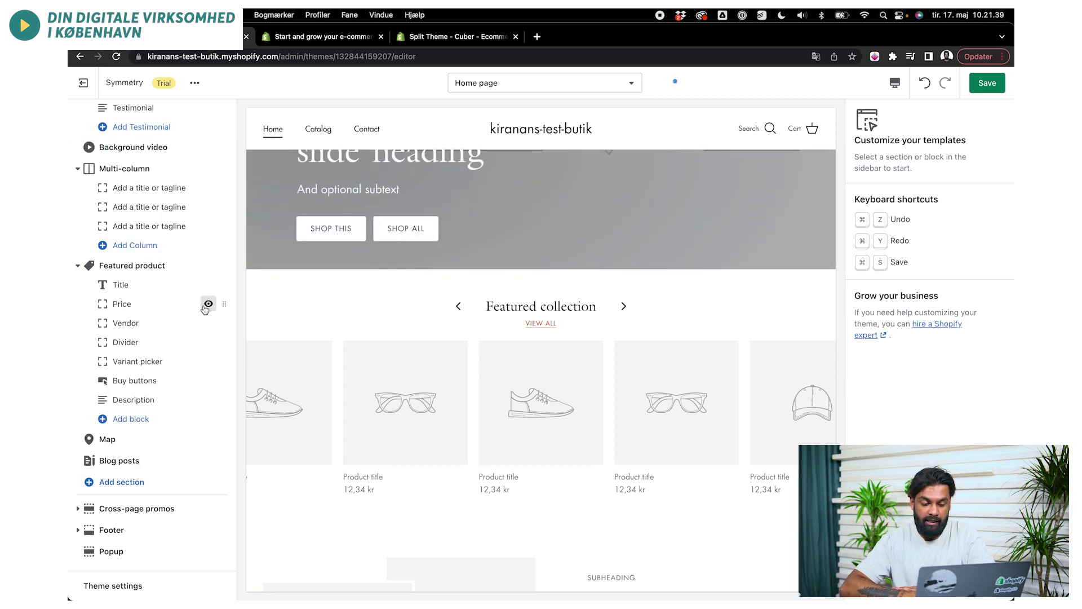
scroll(167, 268, "up", 2)
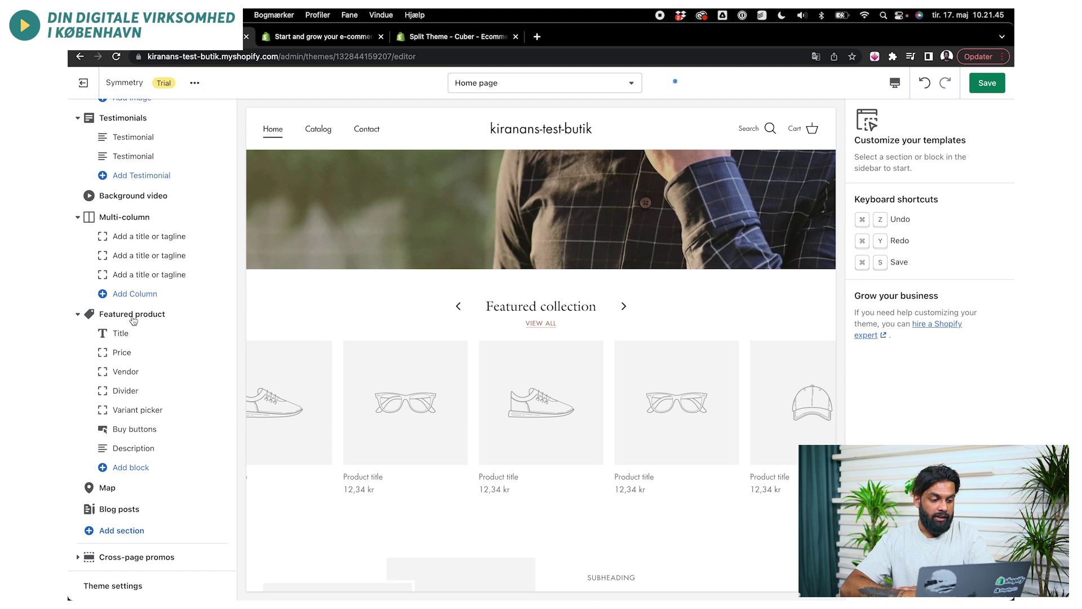
left_click(555, 82)
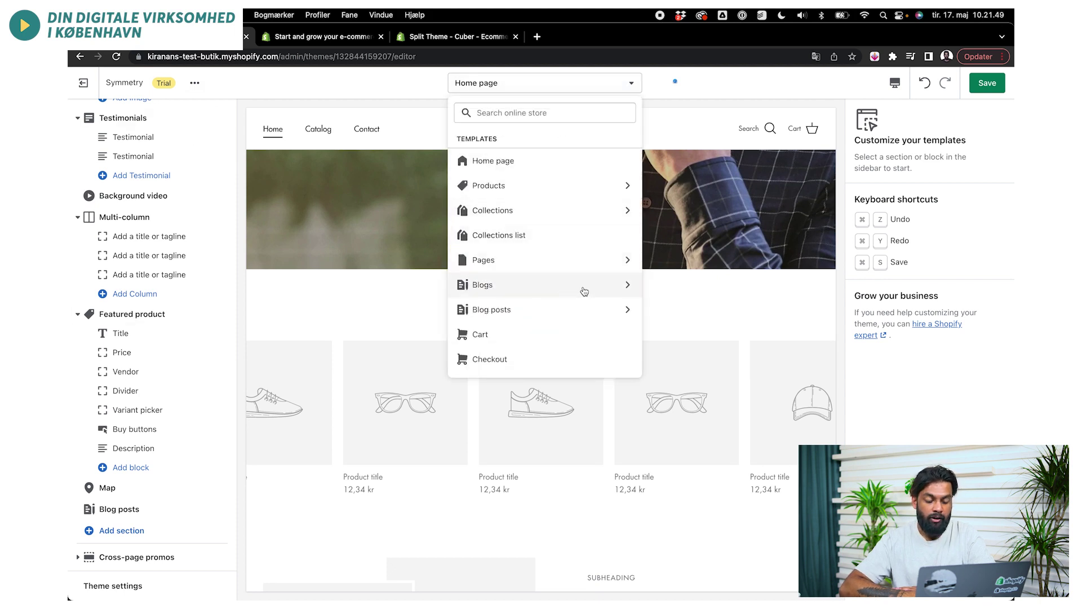
left_click(685, 320)
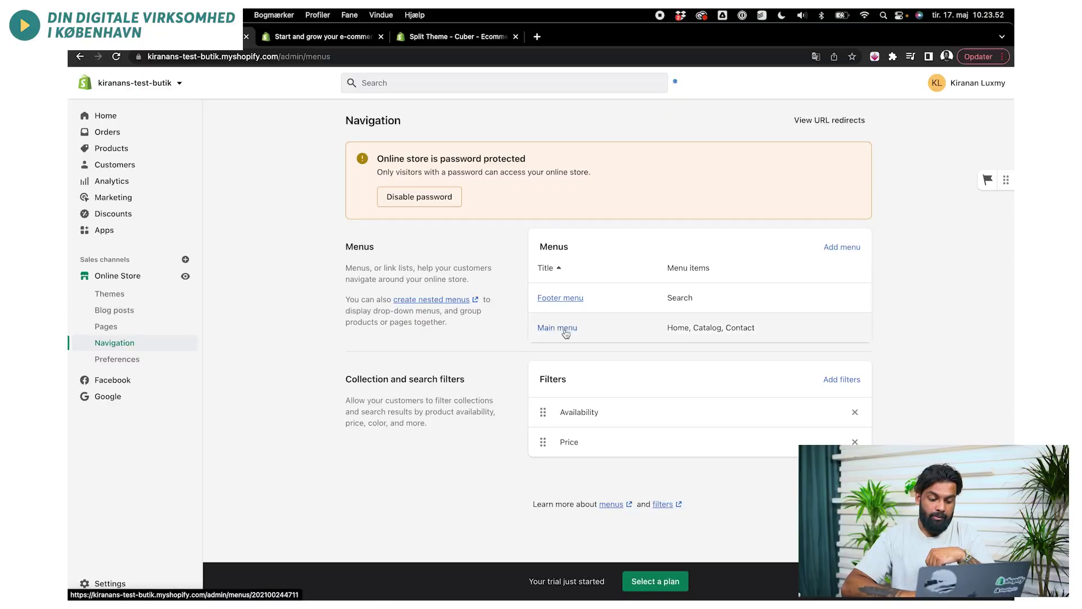
Step: Add a menu item named T-shirt to the Main menu, linked to the T-shirts collection
left_click(555, 330)
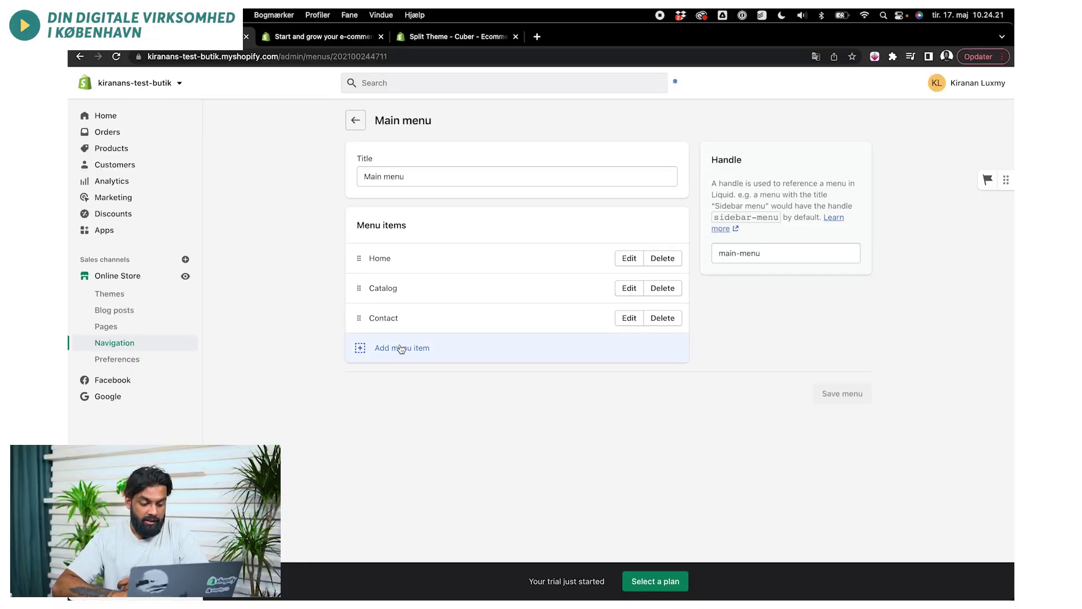
left_click(417, 356)
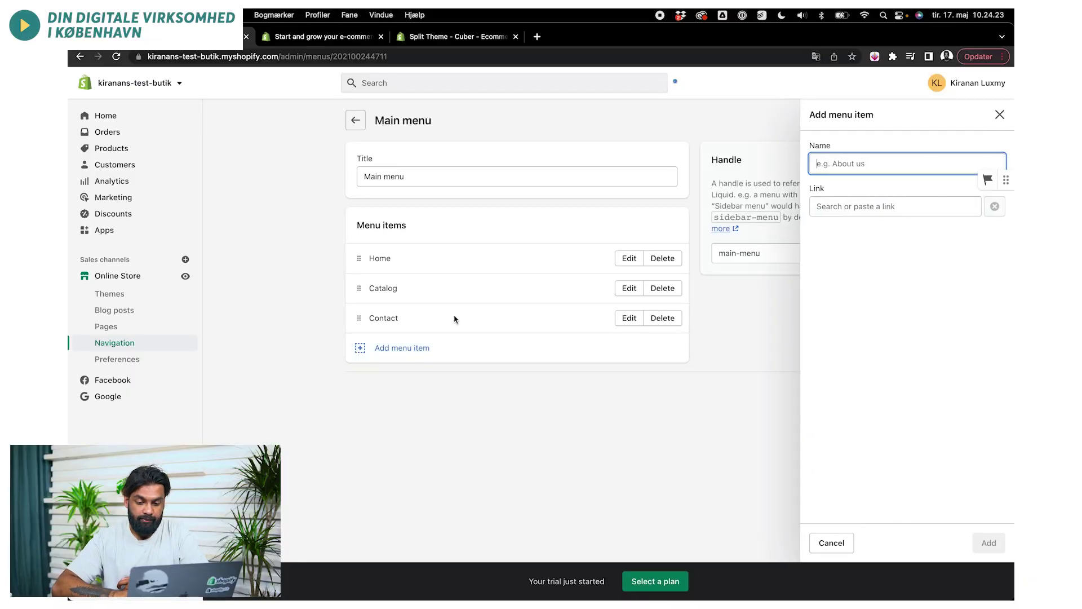
type("T-shirt")
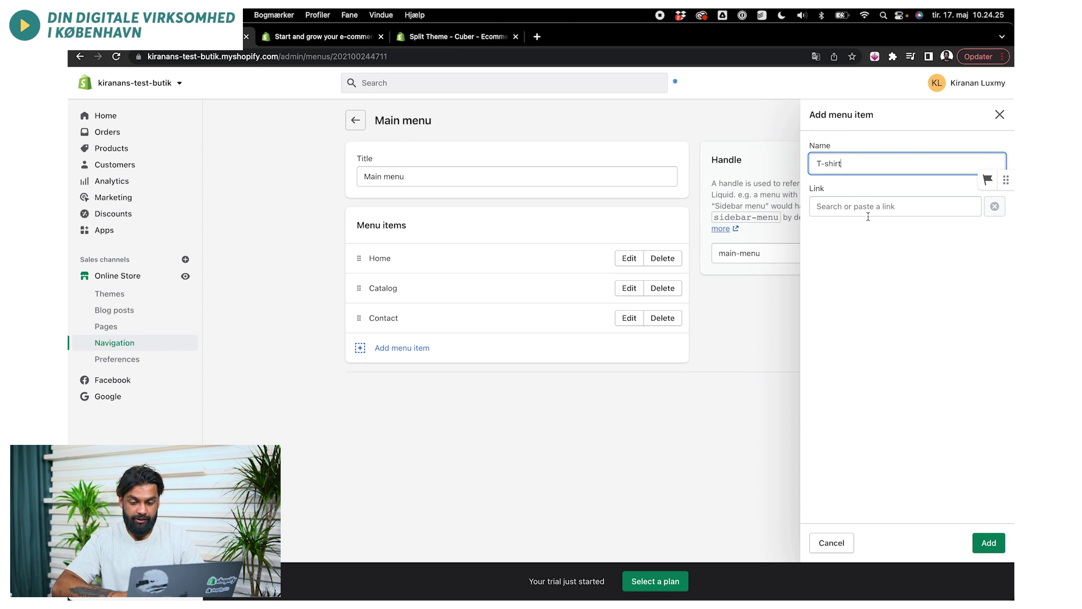
left_click(868, 214)
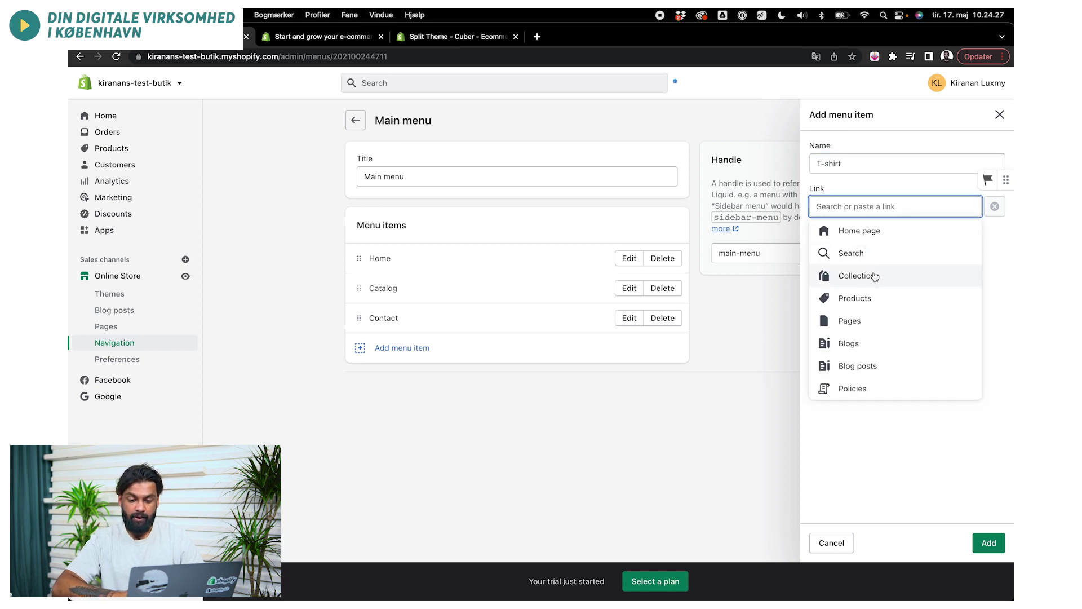
left_click(863, 298)
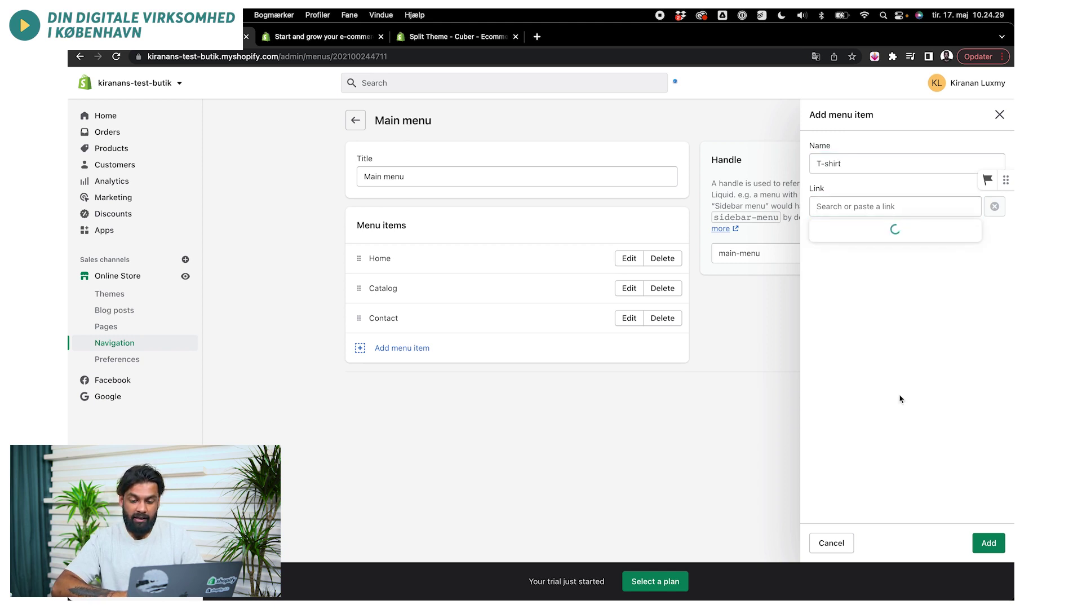
left_click(862, 304)
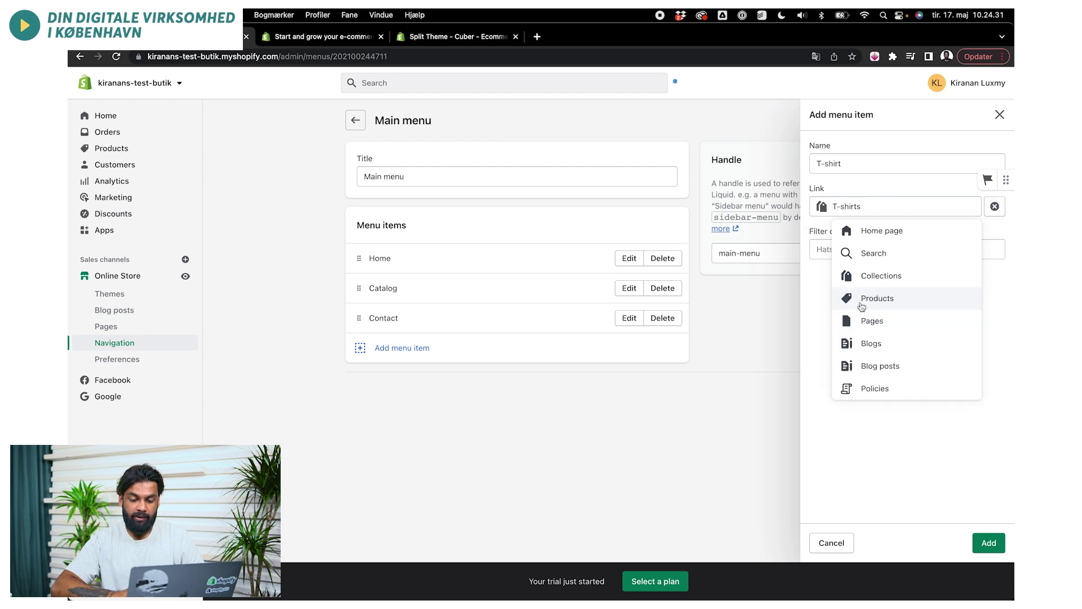
key("Return")
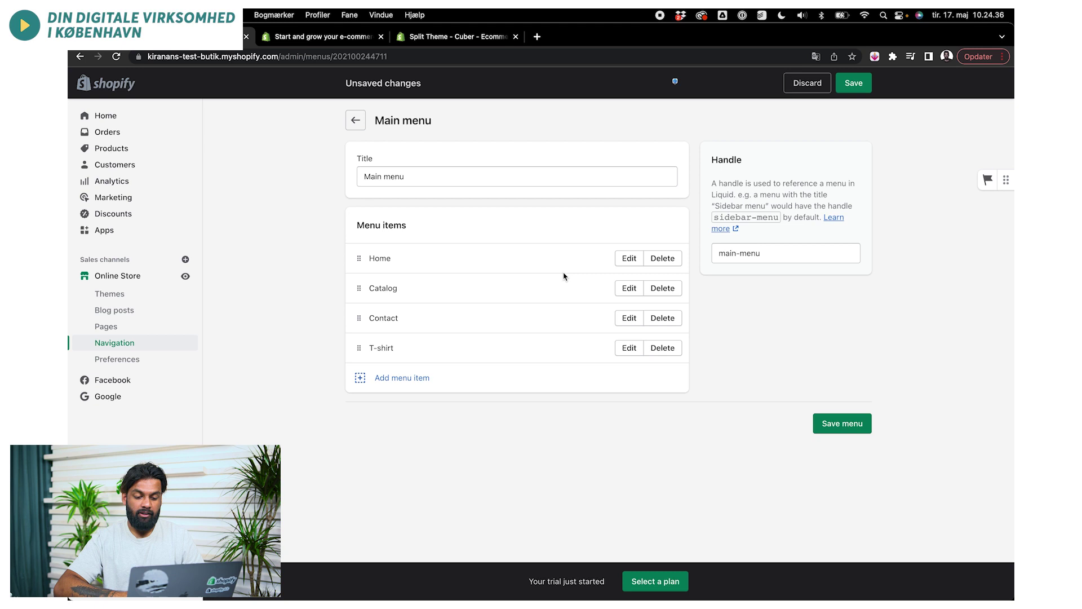
Step: Rename the Catalog menu item as Tøj, nest the T-shirt item beneath it and save the Main menu
left_click(639, 292)
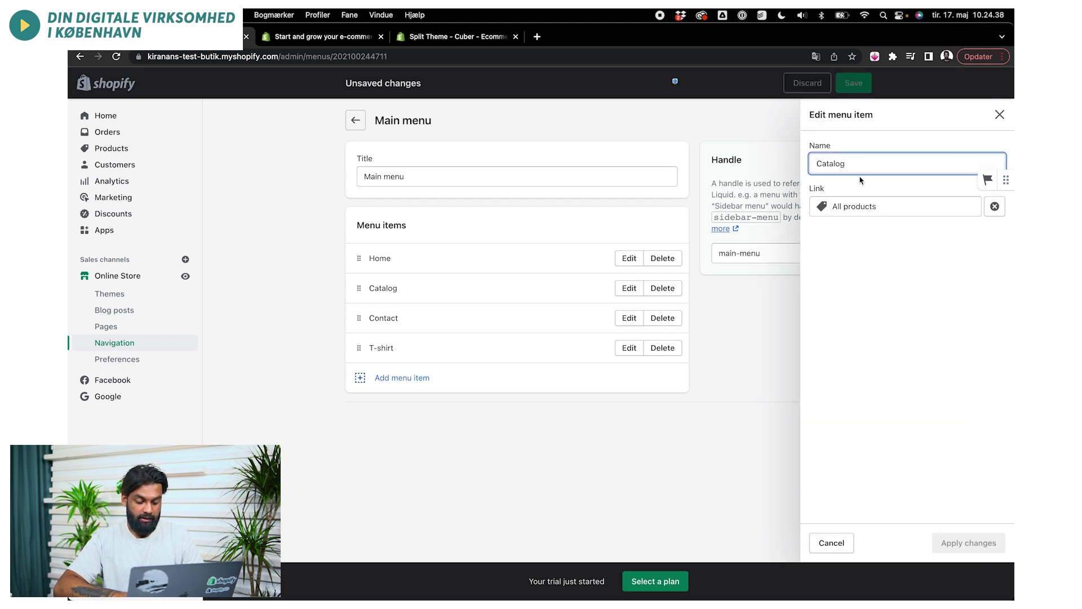
type("Tøj")
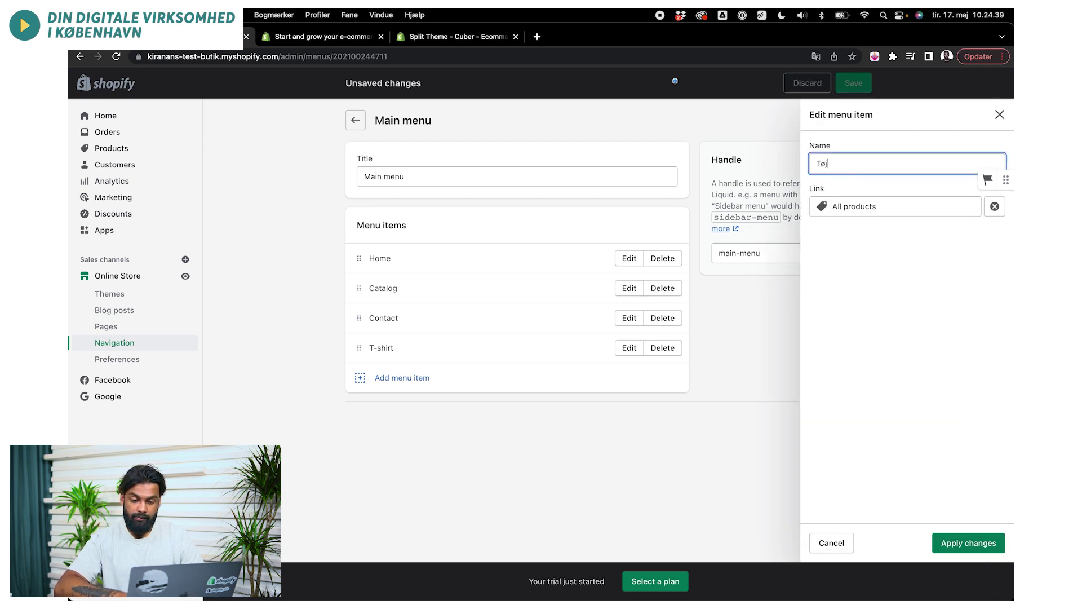
left_click(958, 543)
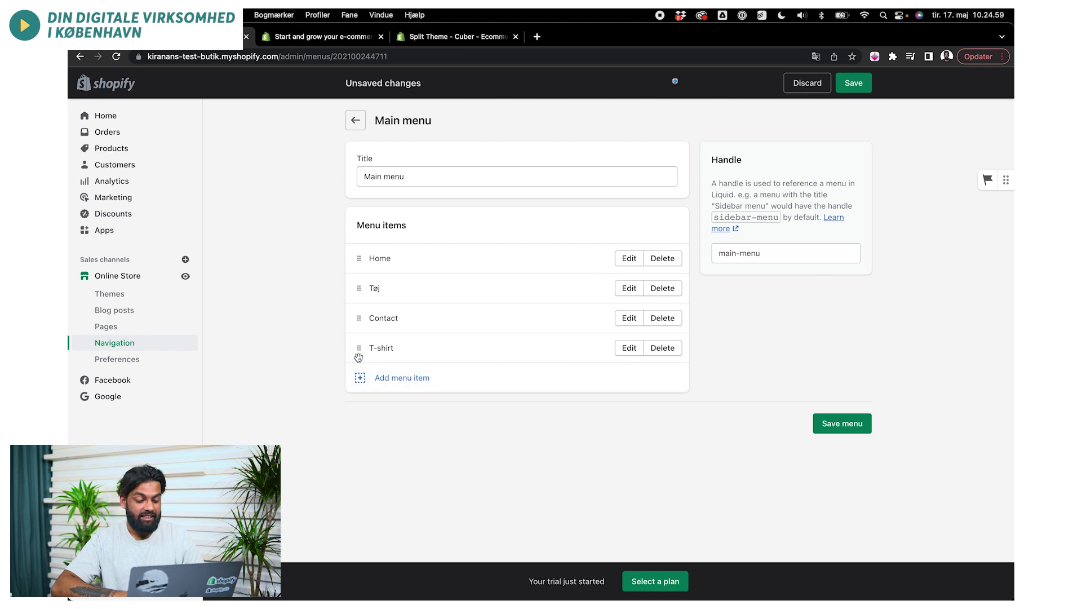
left_click_drag(359, 357, 378, 317)
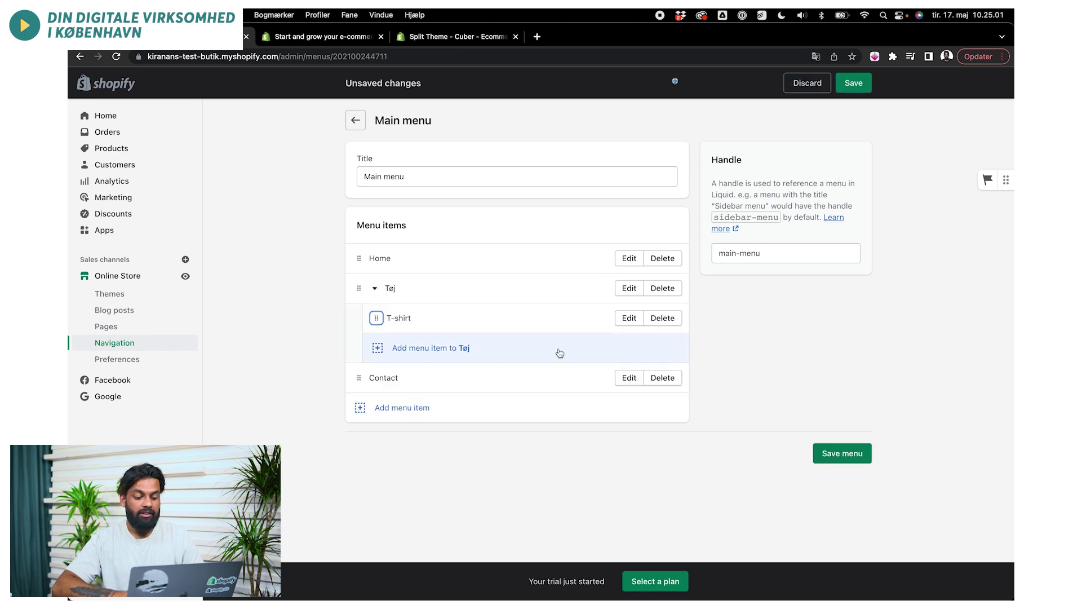
left_click(842, 457)
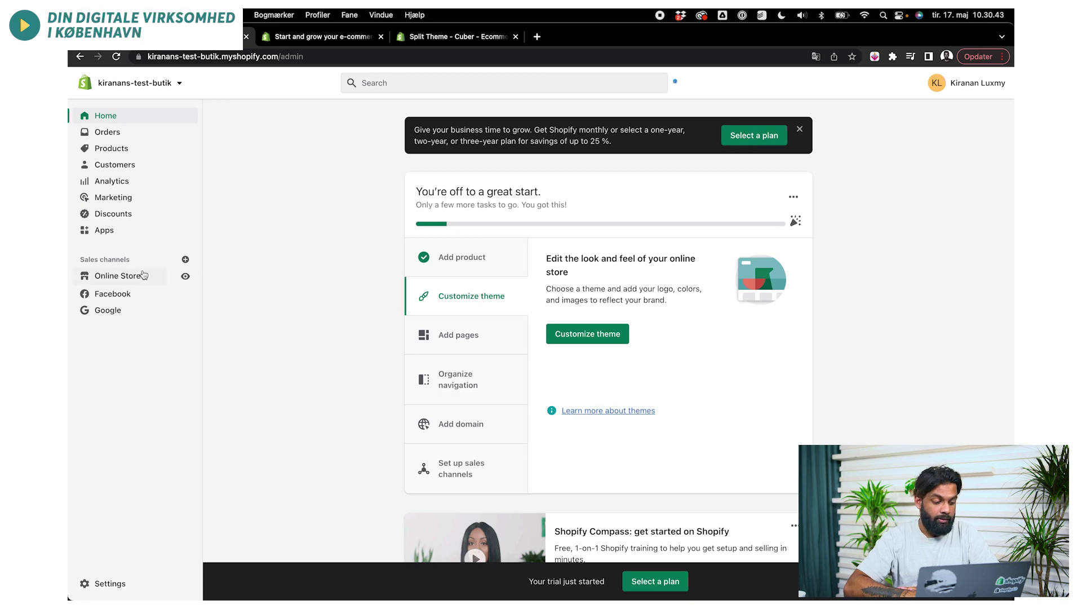
Step: Look through the online store preferences, from the homepage title and meta description to tracking, customer privacy and password protection
left_click(144, 274)
left_click(157, 362)
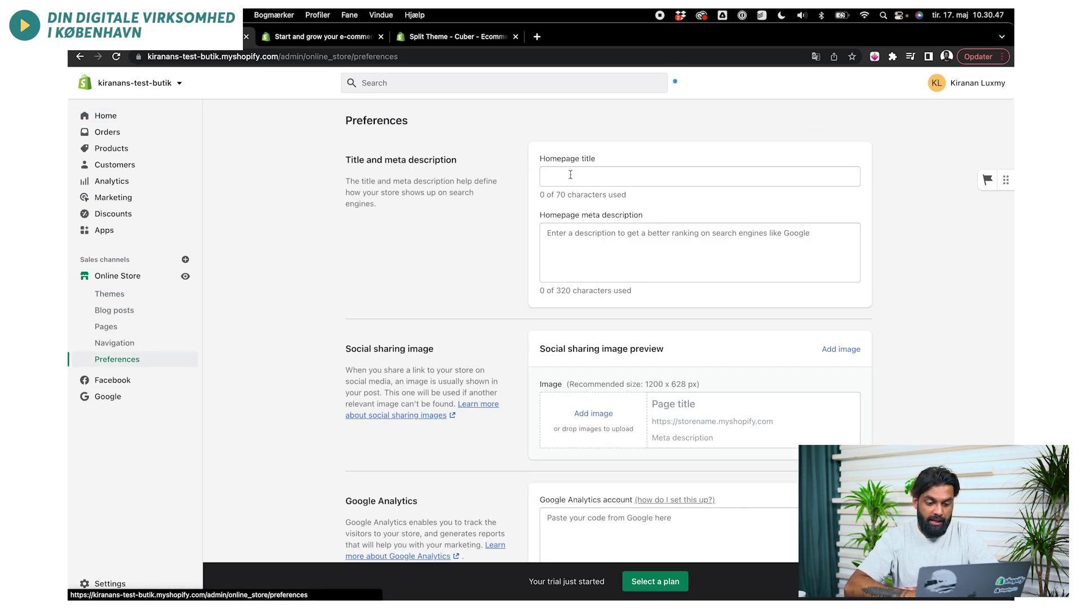
left_click(601, 177)
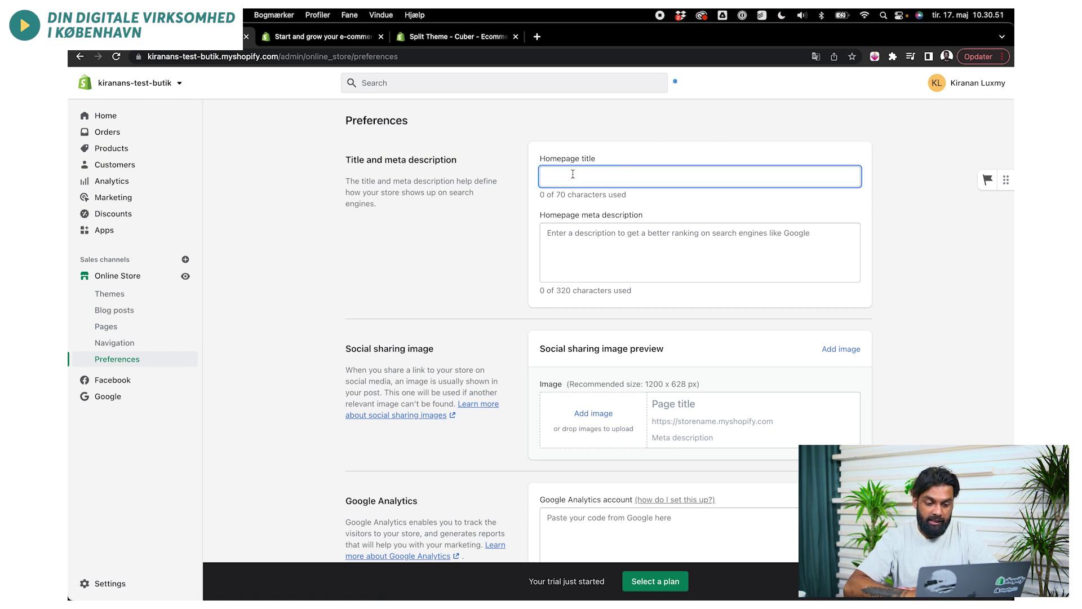
left_click(621, 242)
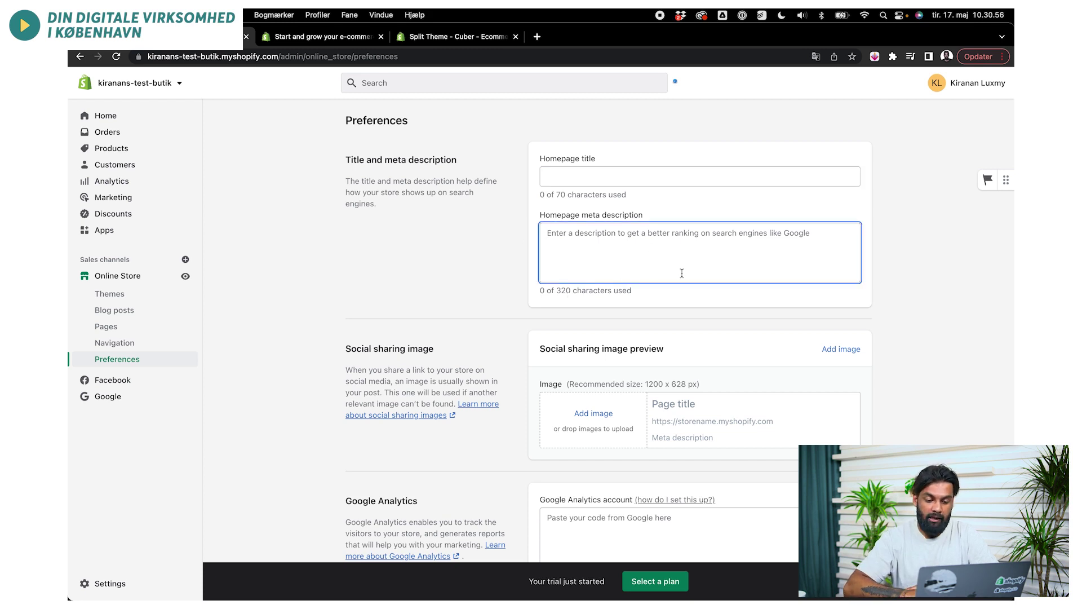
left_click(512, 269)
scroll(512, 269, "down", 3)
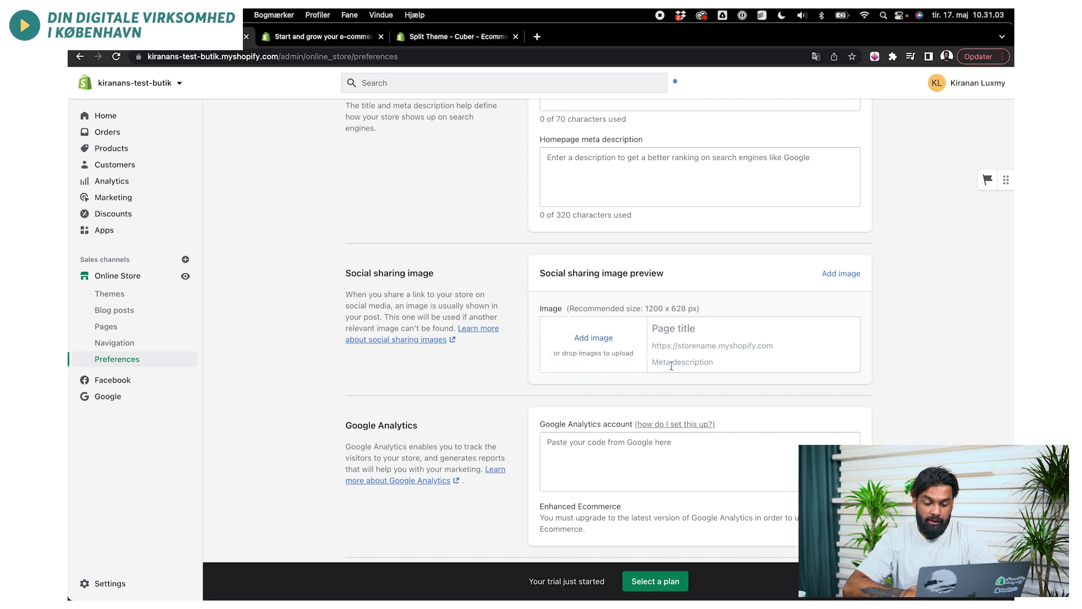
scroll(699, 387, "down", 2)
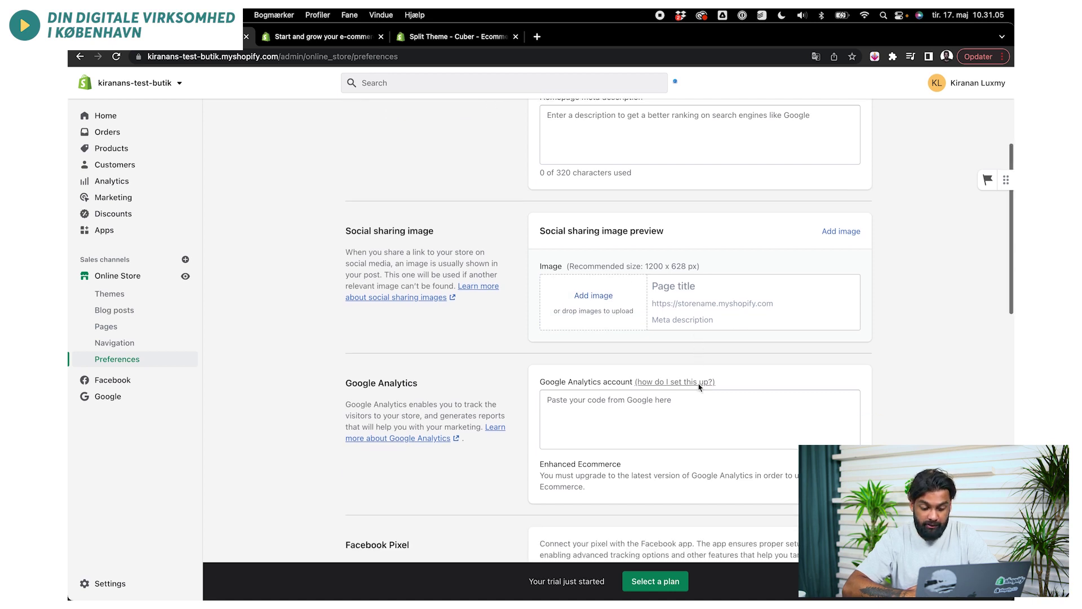
scroll(561, 375, "down", 3)
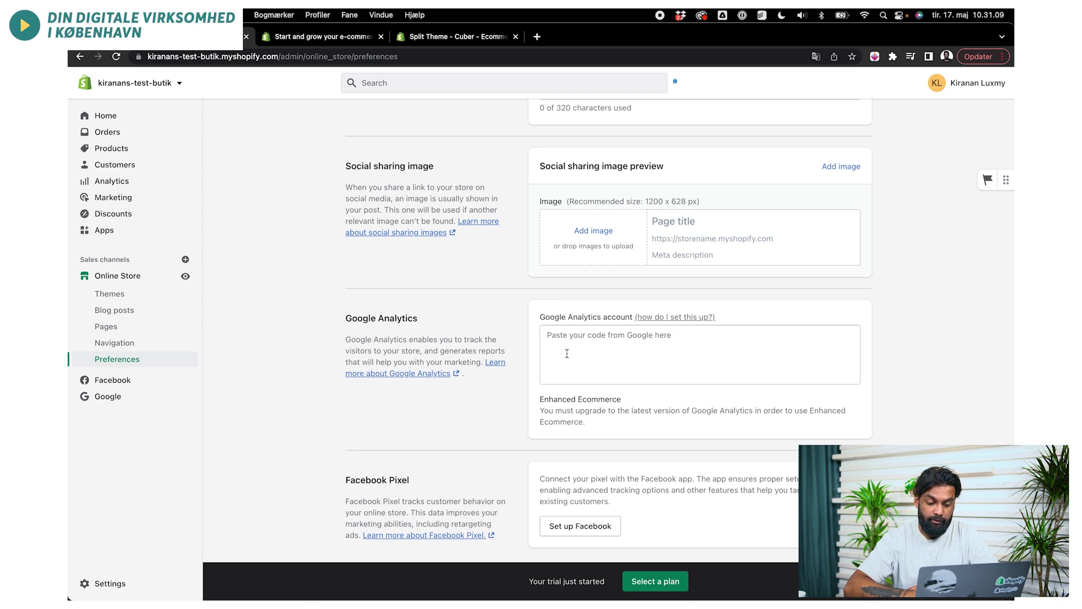
scroll(567, 354, "down", 3)
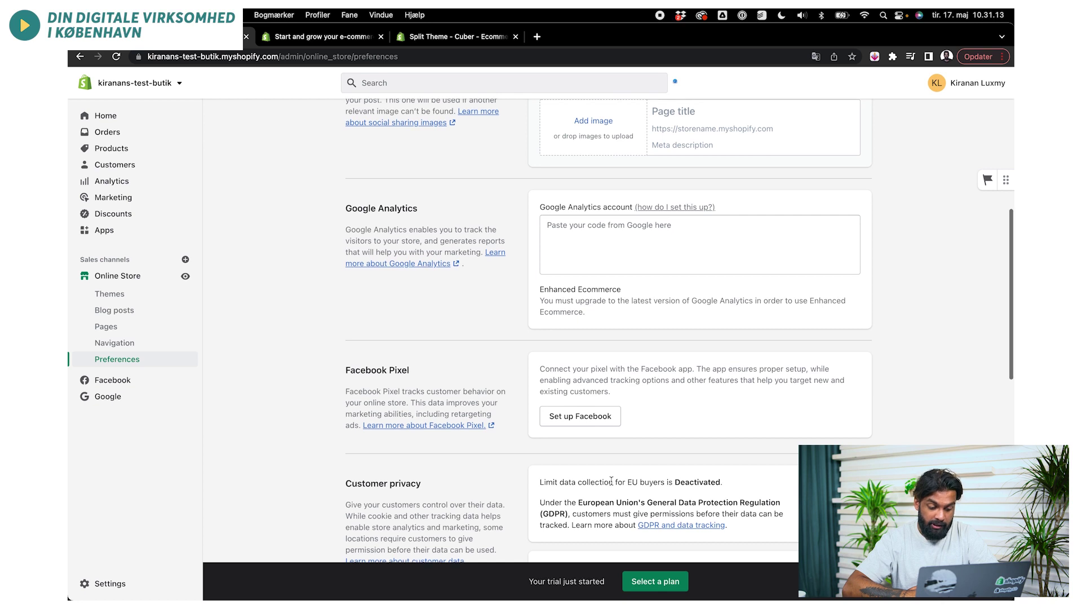
scroll(648, 305, "down", 7)
scroll(666, 494, "down", 2)
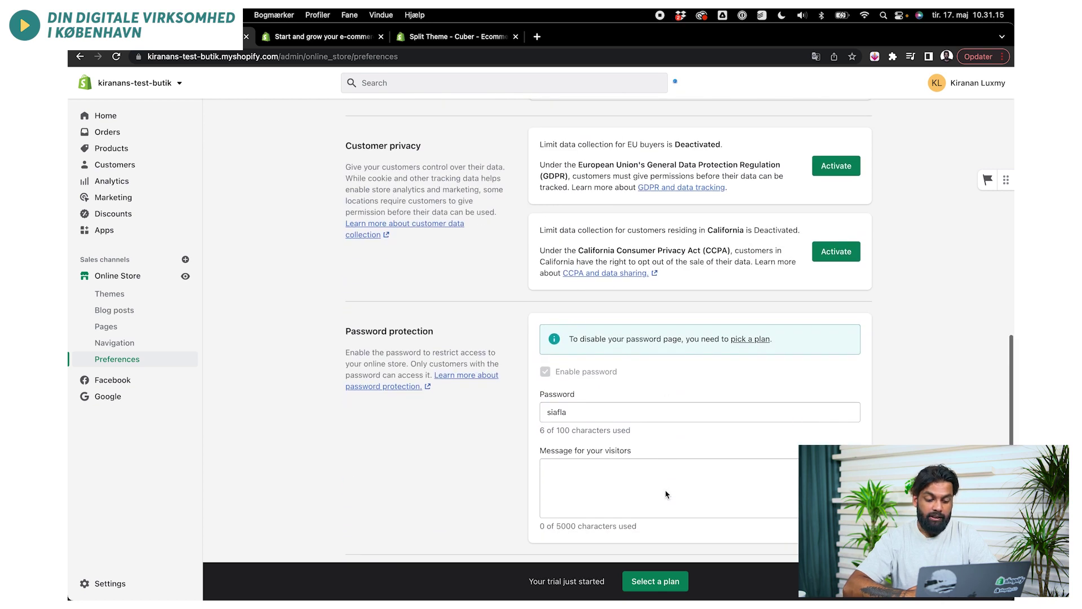
scroll(507, 303, "up", 8)
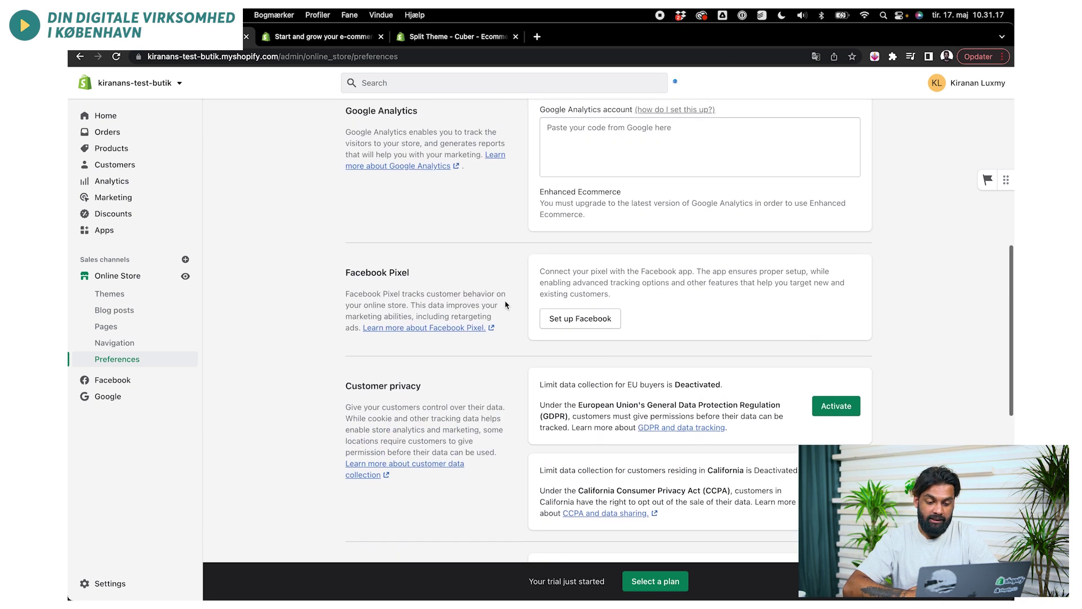
scroll(505, 304, "up", 8)
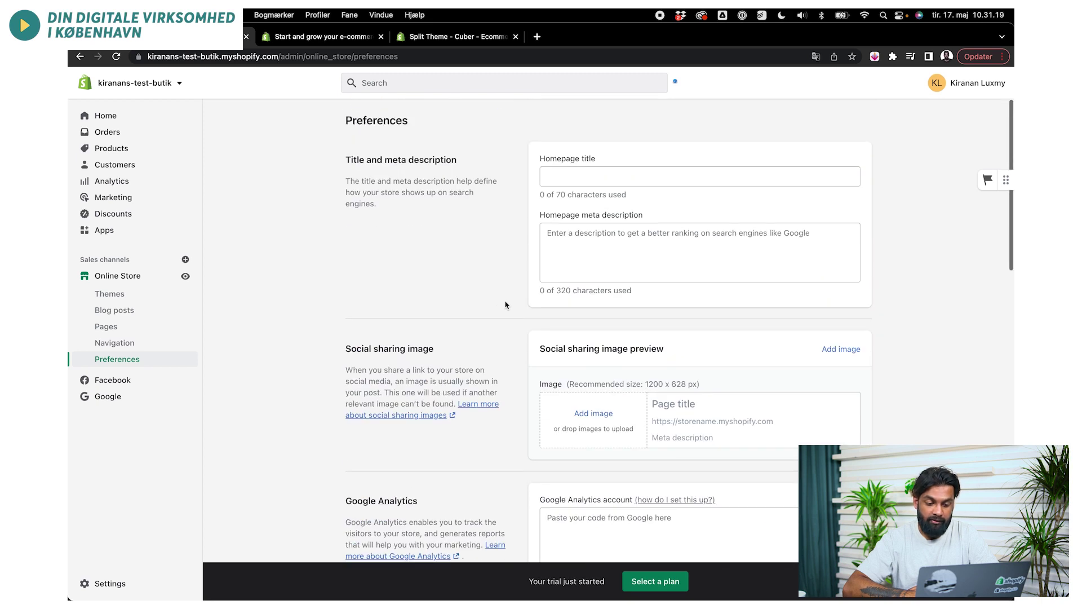
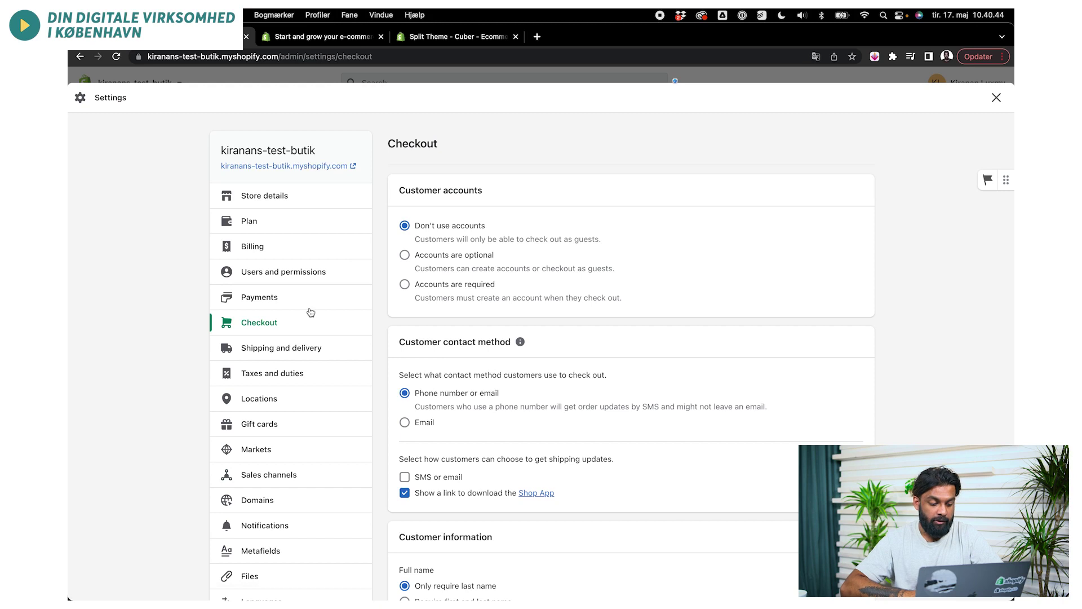
Step: In the checkout settings, set the customer contact method to Email and require both first and last name
scroll(479, 402, "down", 2)
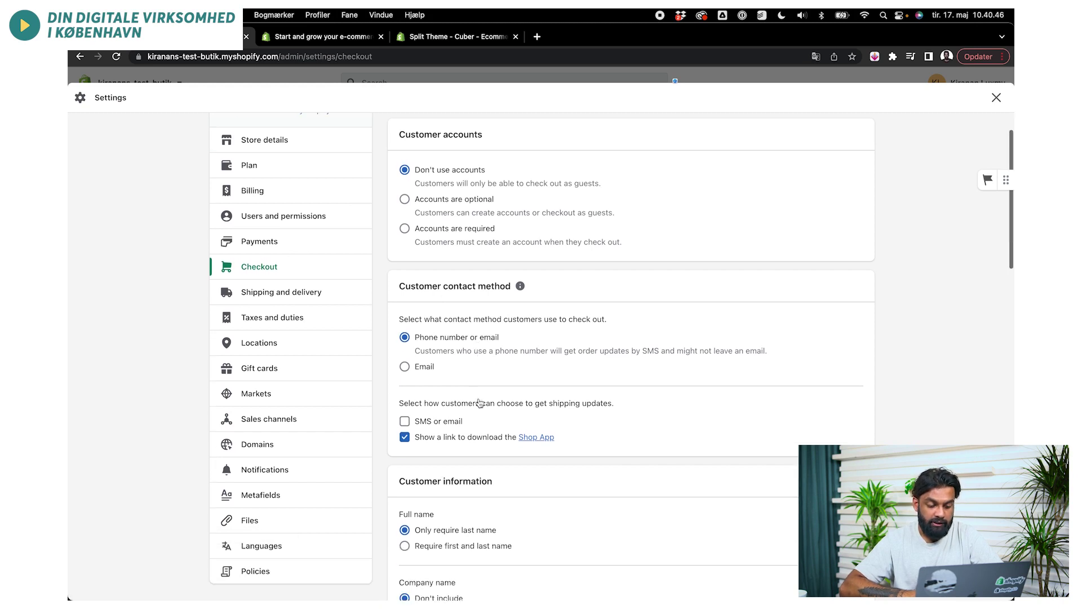
left_click(425, 368)
scroll(458, 396, "down", 4)
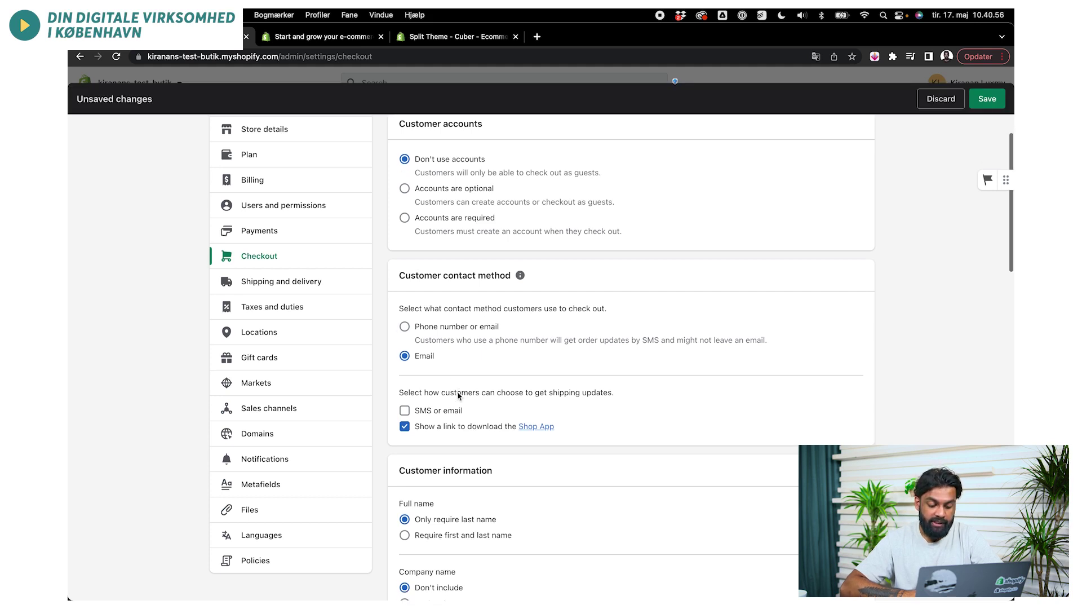
scroll(459, 397, "down", 3)
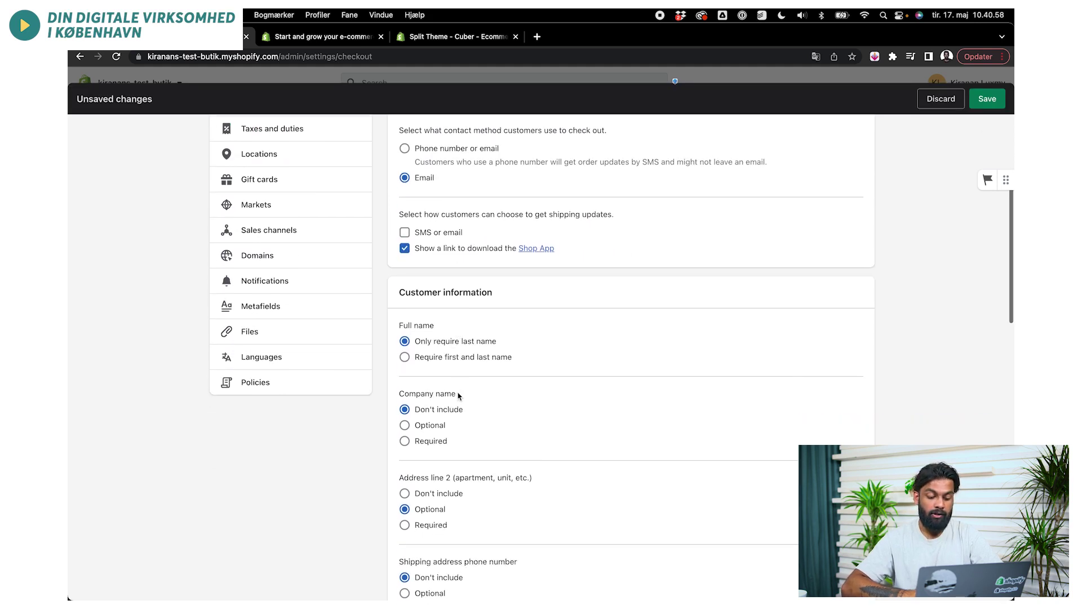
scroll(473, 360, "down", 3)
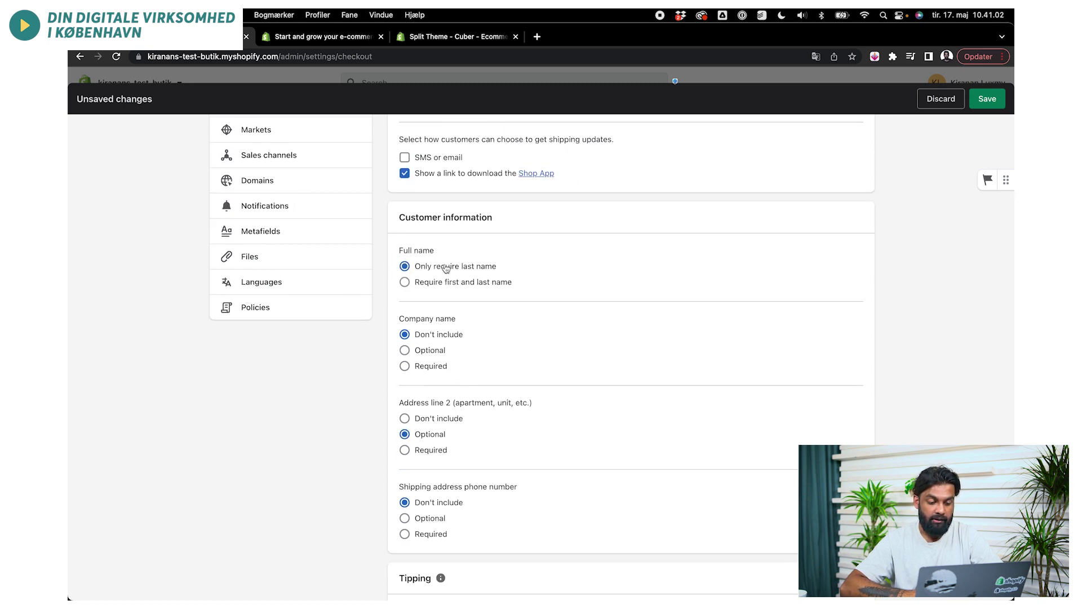
left_click(452, 286)
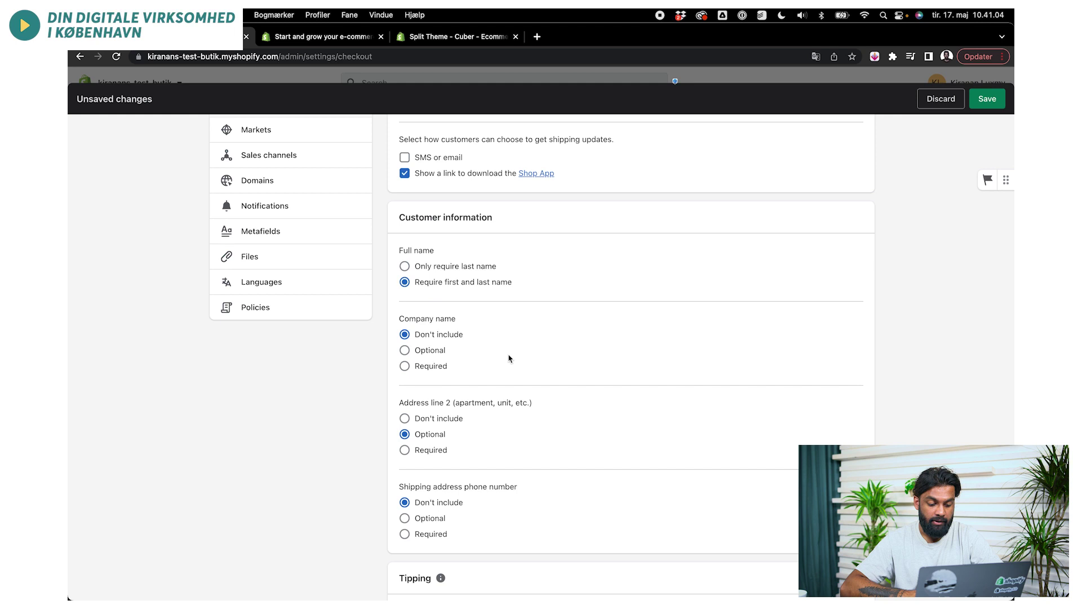
Step: Make the shipping address phone number required at checkout and save the checkout settings
scroll(474, 500, "down", 2)
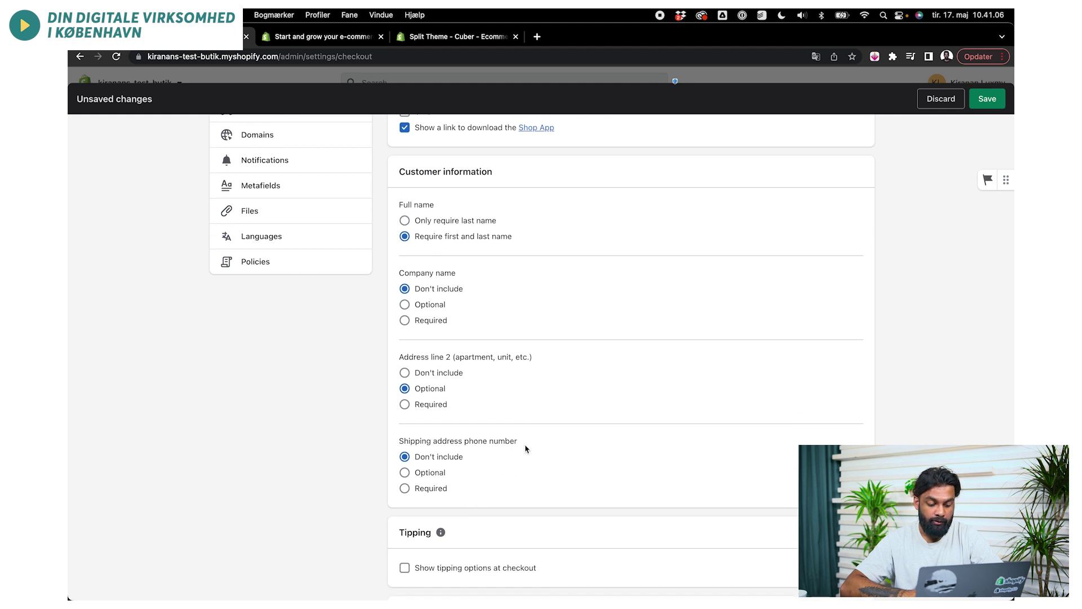
left_click(425, 490)
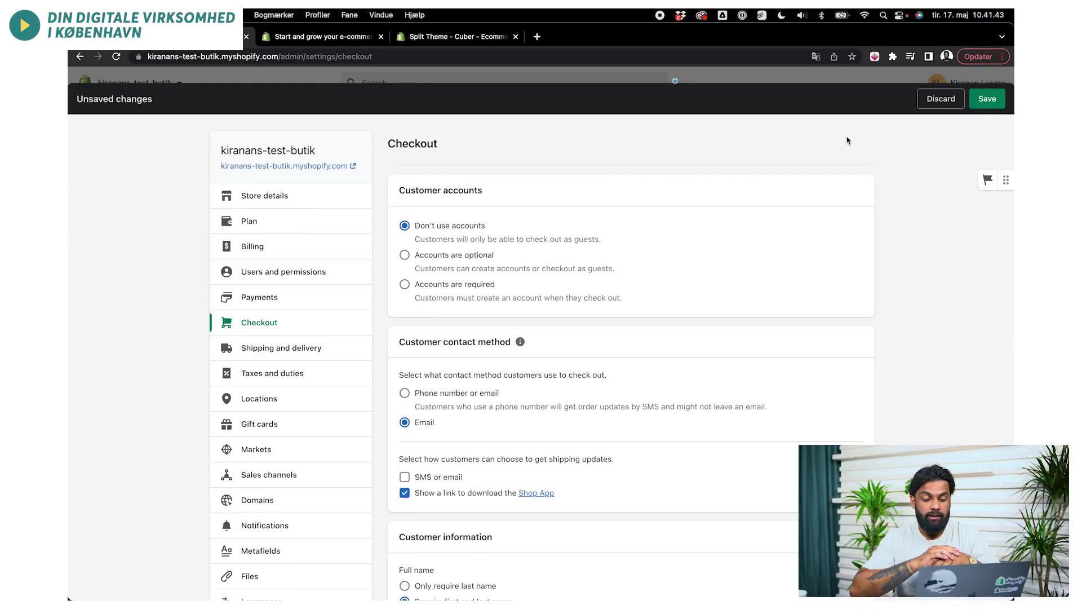
left_click(988, 99)
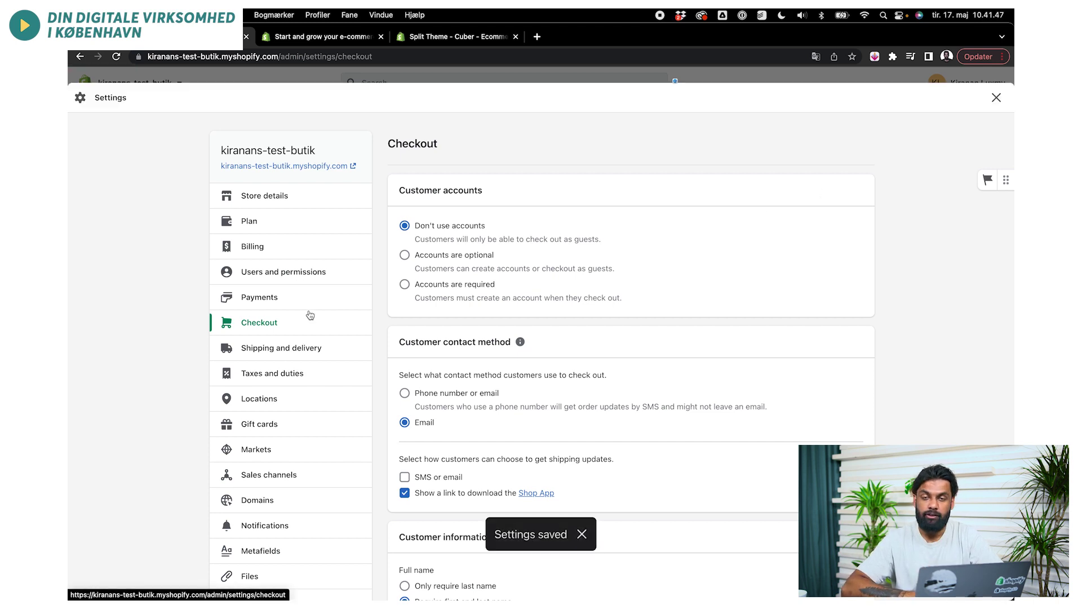
Step: Look over the shipping and delivery settings and open the General shipping rates profile for management
left_click(311, 346)
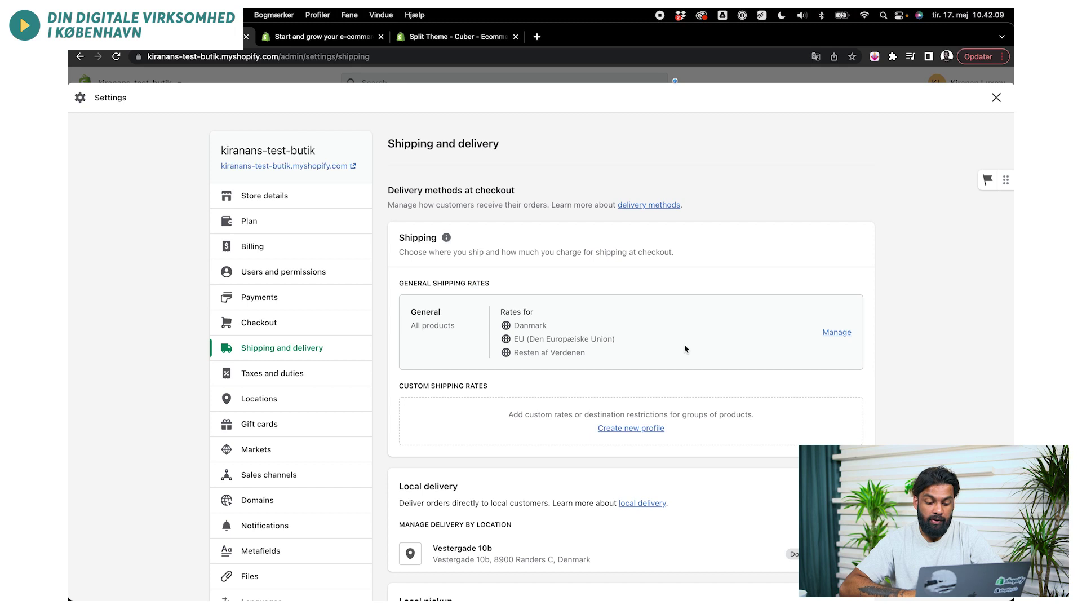
scroll(716, 243, "down", 4)
scroll(676, 270, "up", 3)
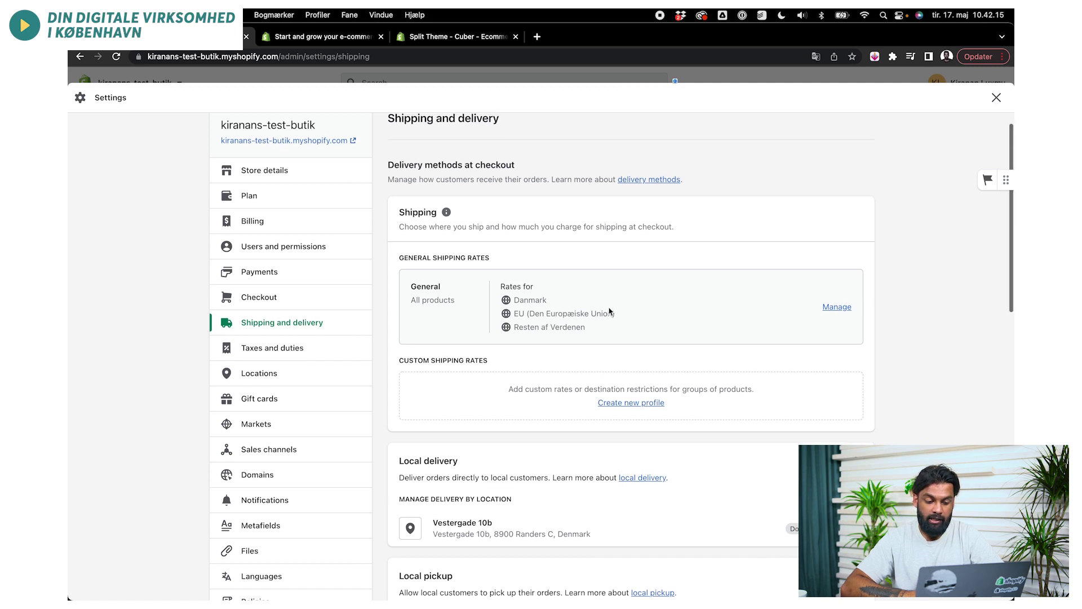
scroll(610, 311, "up", 1)
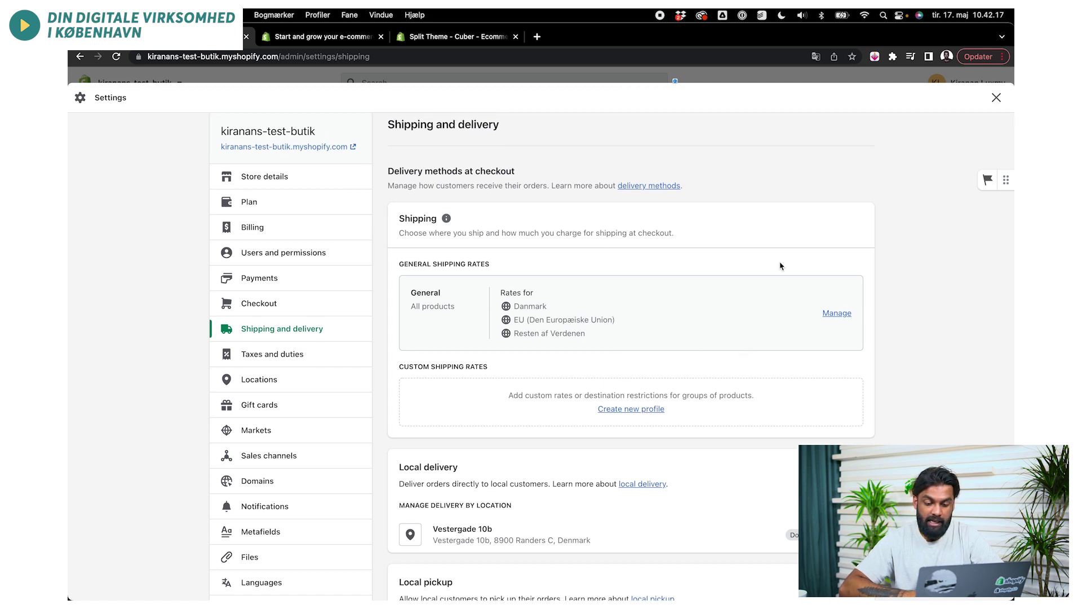
left_click(838, 315)
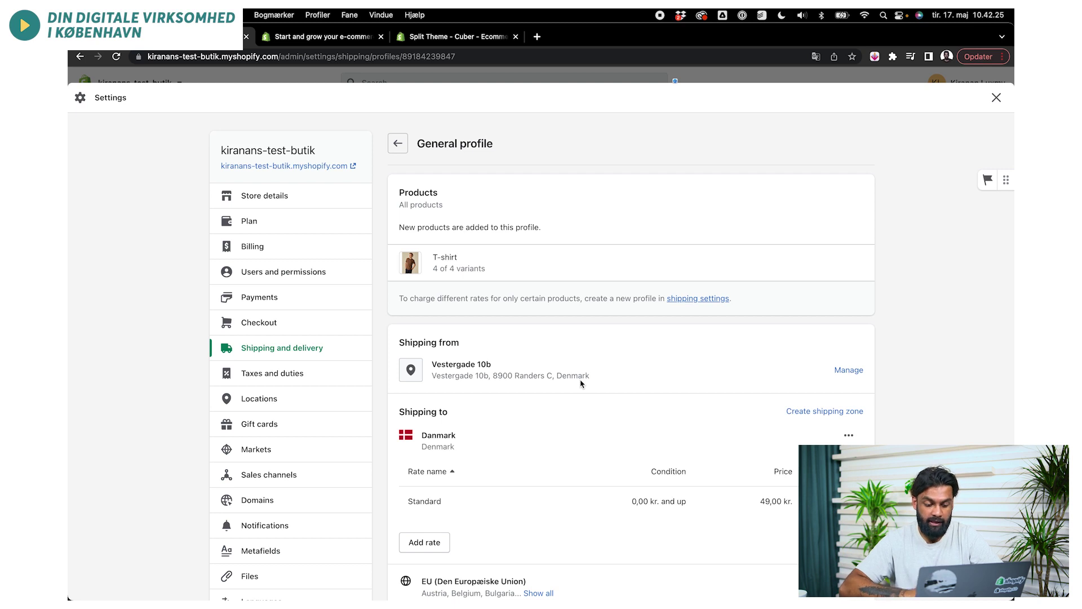
Step: Start a new own rate for the Danmark shipping zone and name it "Gratis levering"
scroll(581, 384, "down", 4)
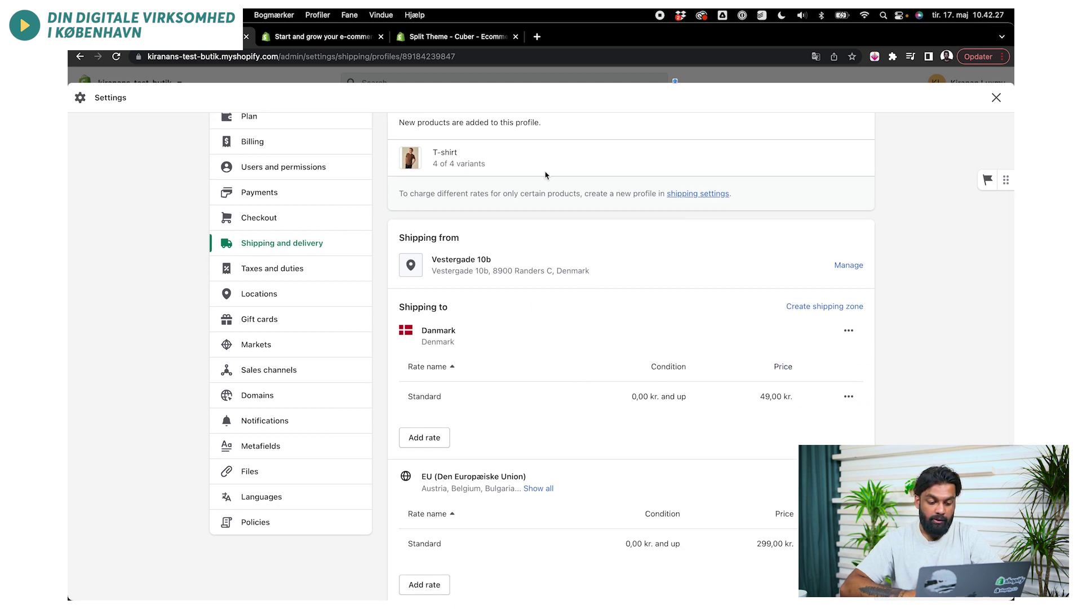
scroll(442, 379, "down", 2)
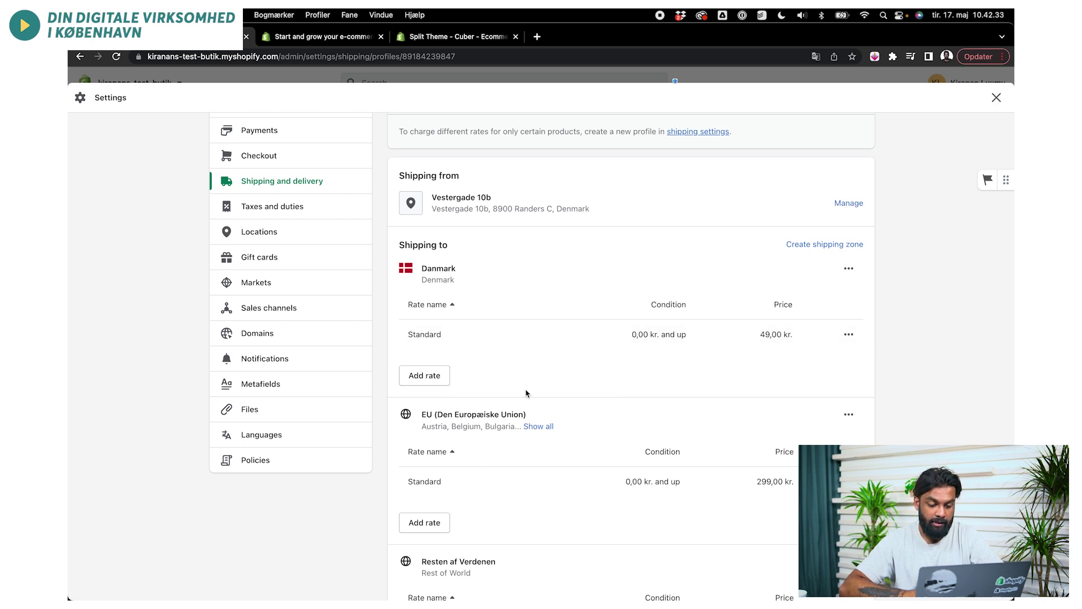
scroll(526, 393, "down", 2)
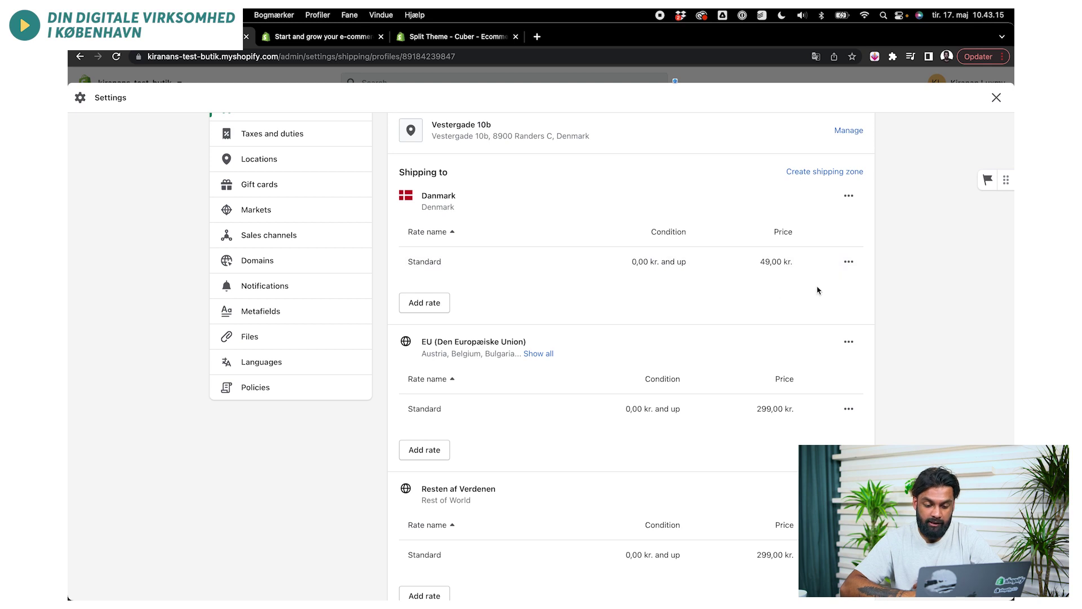
left_click(442, 307)
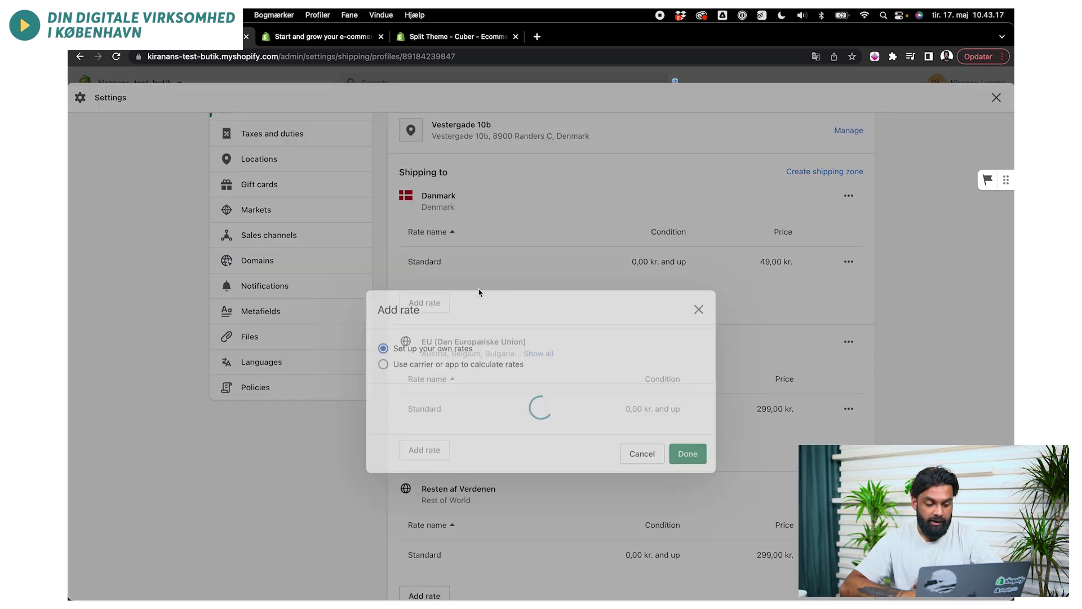
left_click(426, 350)
type("Gr")
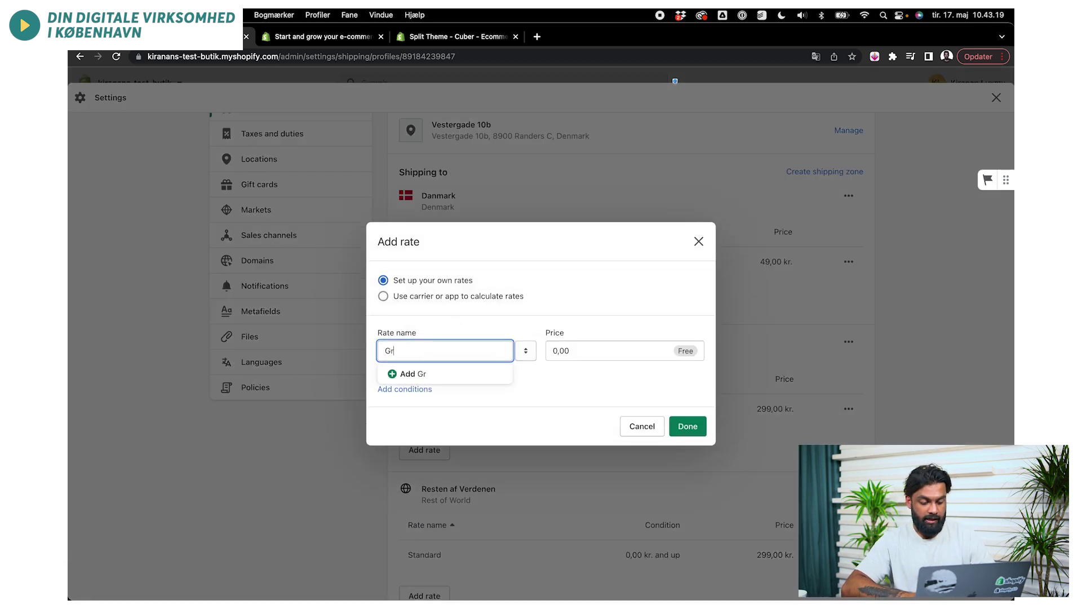
type("afis levering")
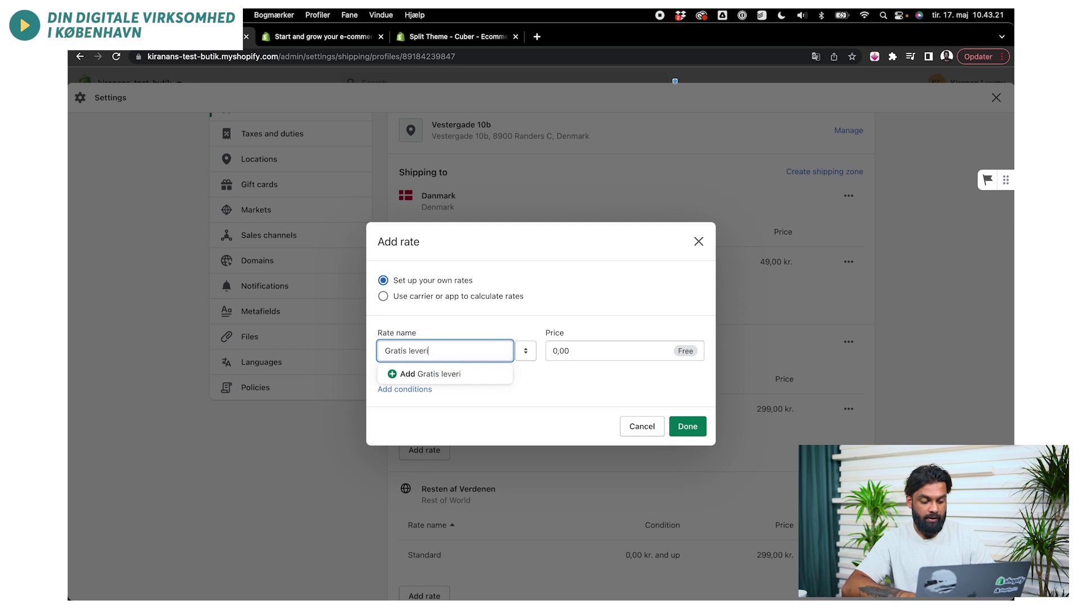
left_click(467, 377)
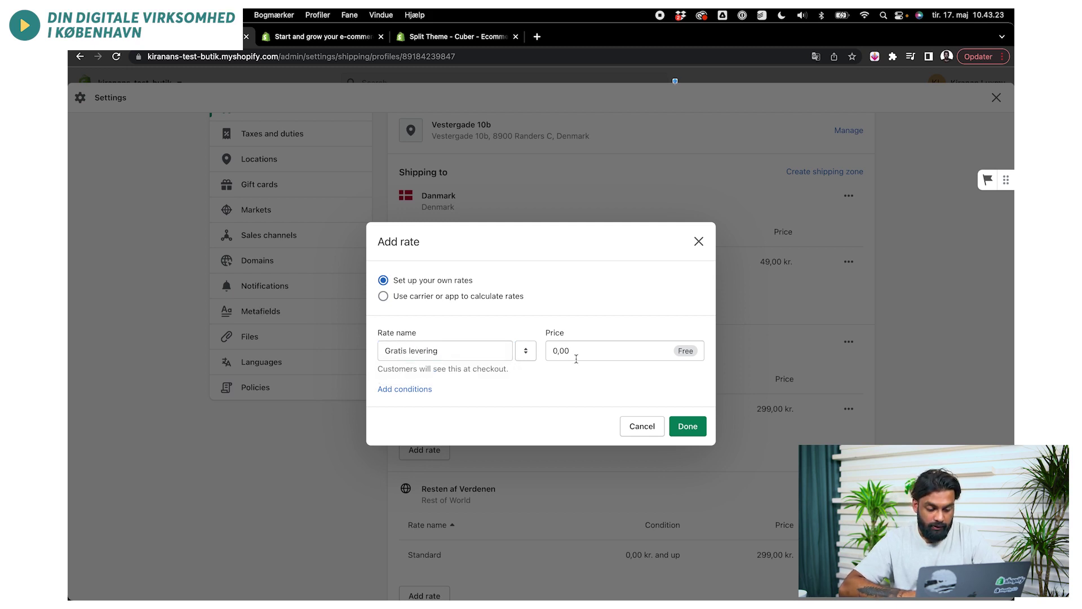
Step: Add an order-price condition with a minimum of 499 kr. to the Gratis levering rate and finish adding it
left_click(429, 390)
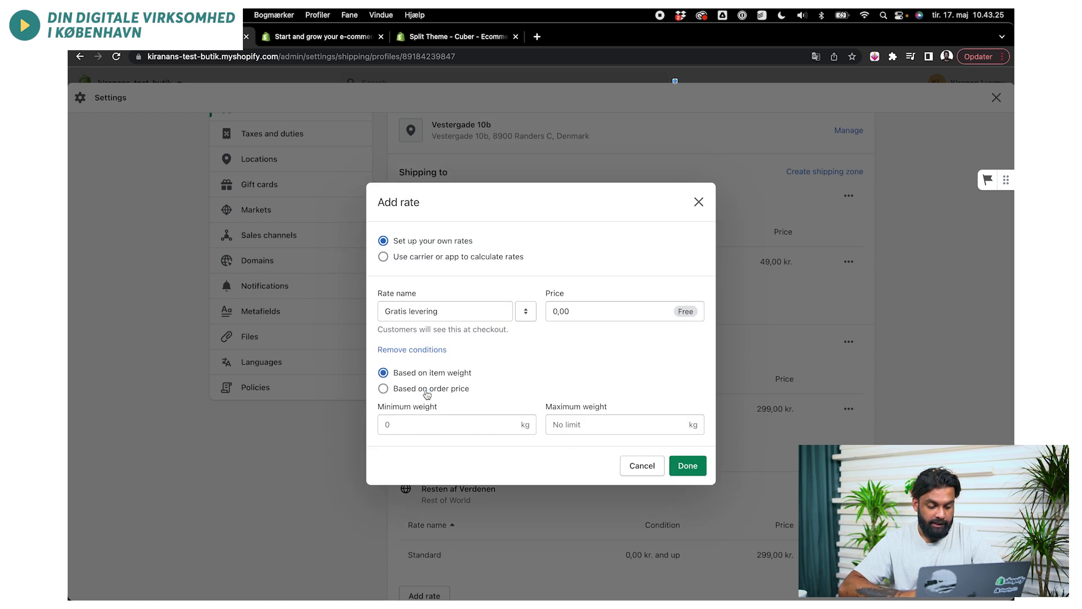
left_click(412, 349)
left_click(429, 389)
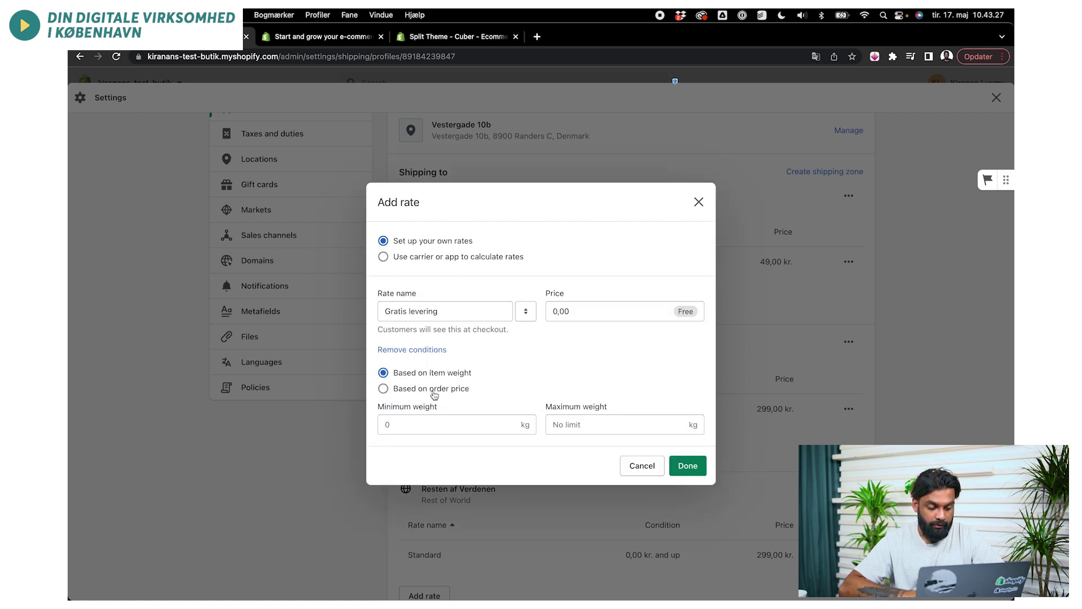
left_click(428, 390)
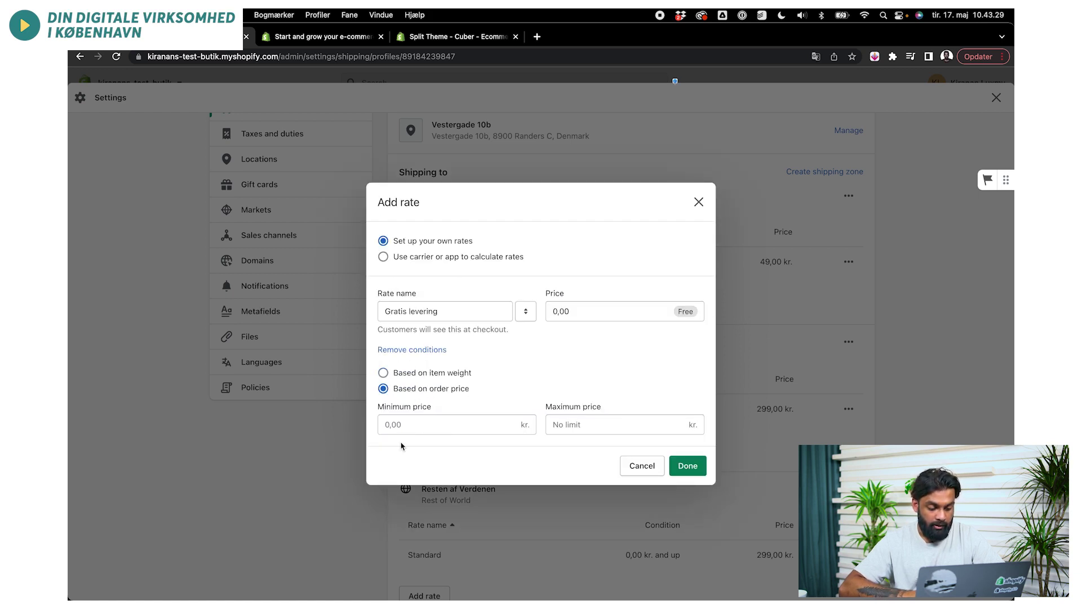
left_click(413, 425)
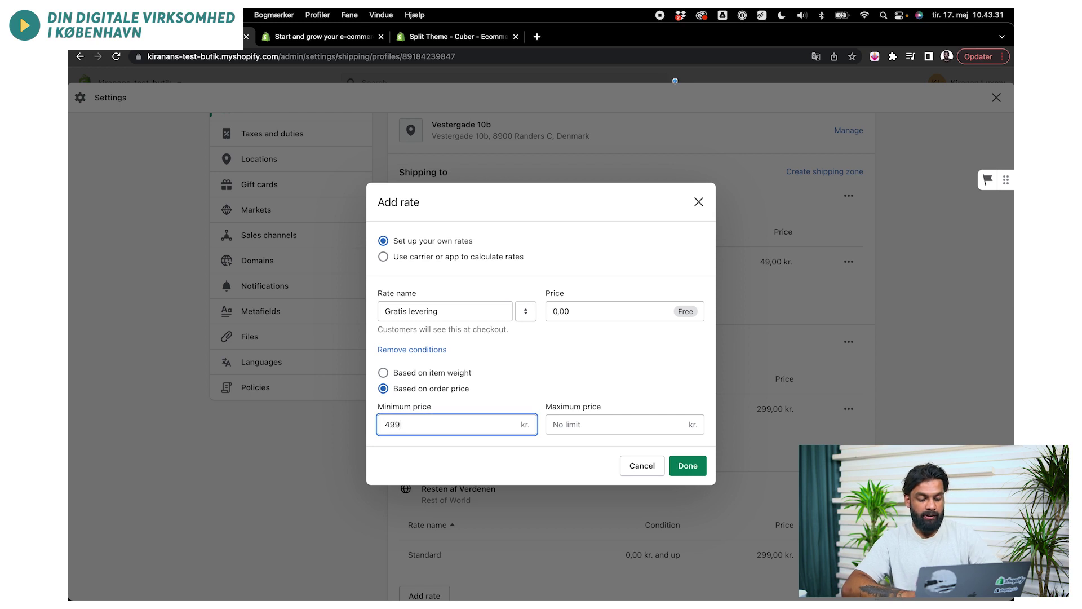
left_click(625, 455)
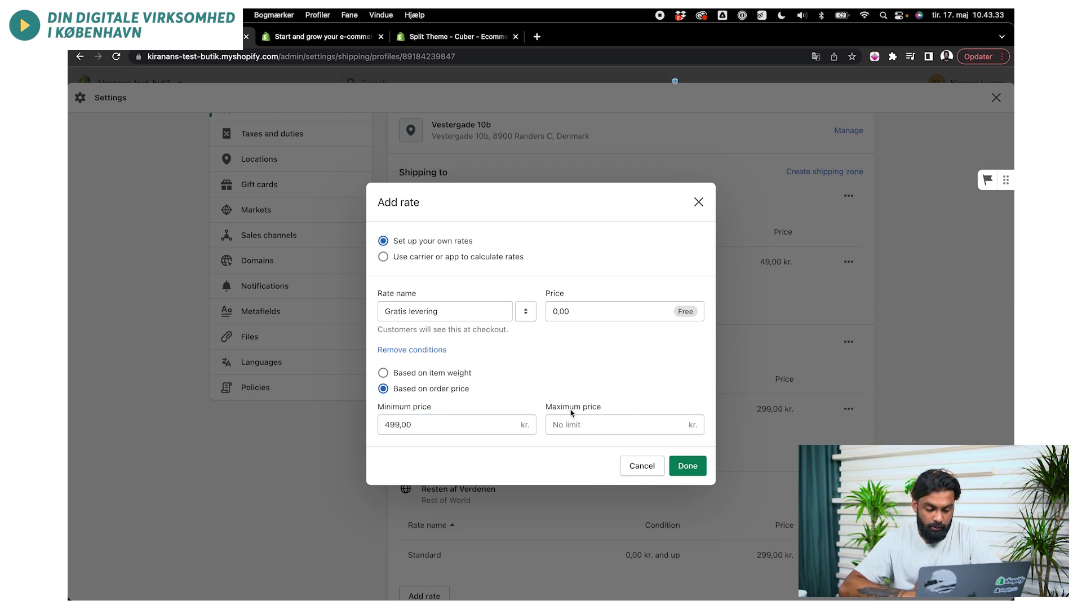
left_click(687, 465)
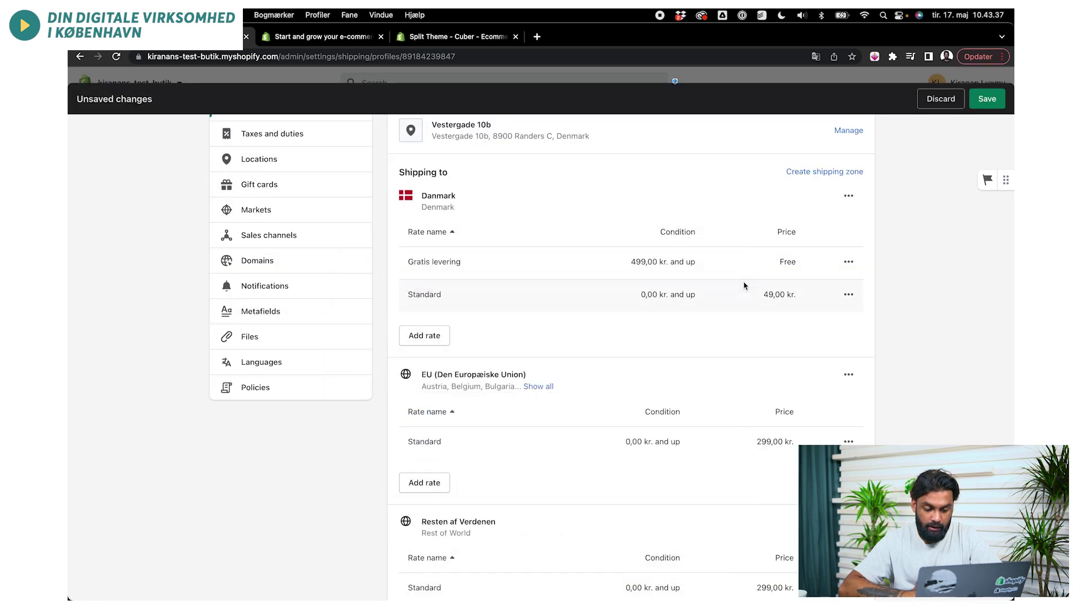
Step: Limit the Danmark zone's Standard rate to orders with a maximum price of 498 kr
left_click(849, 295)
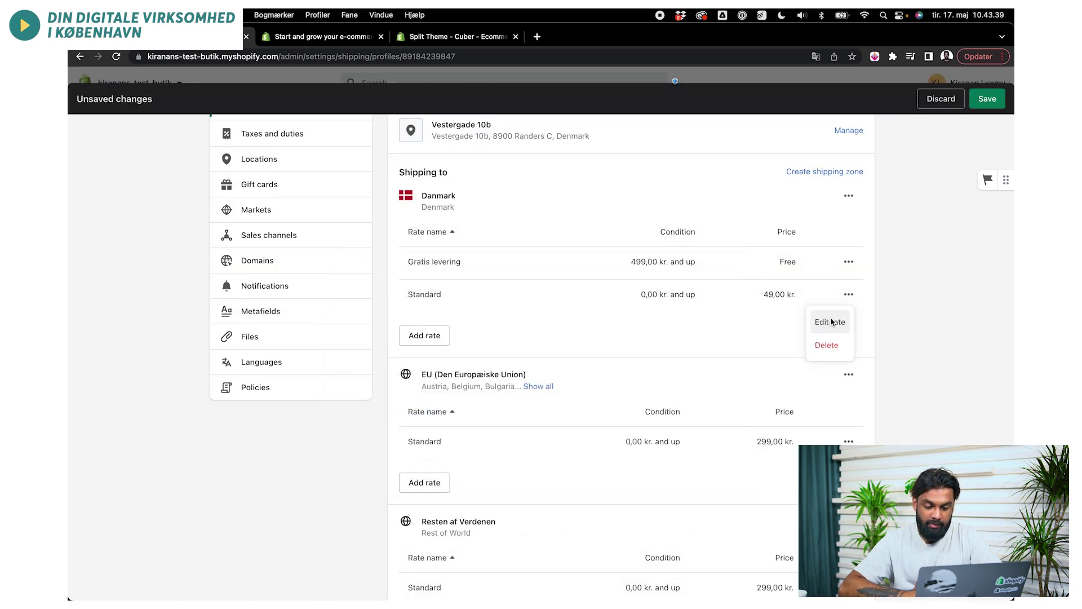
left_click(831, 320)
left_click(585, 397)
type("498")
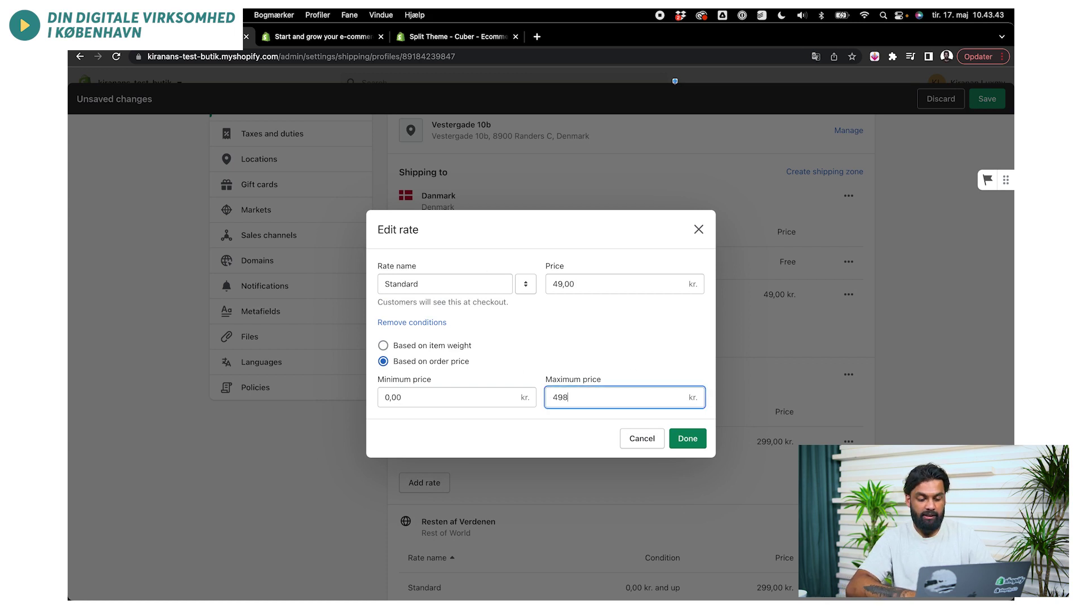
left_click(416, 414)
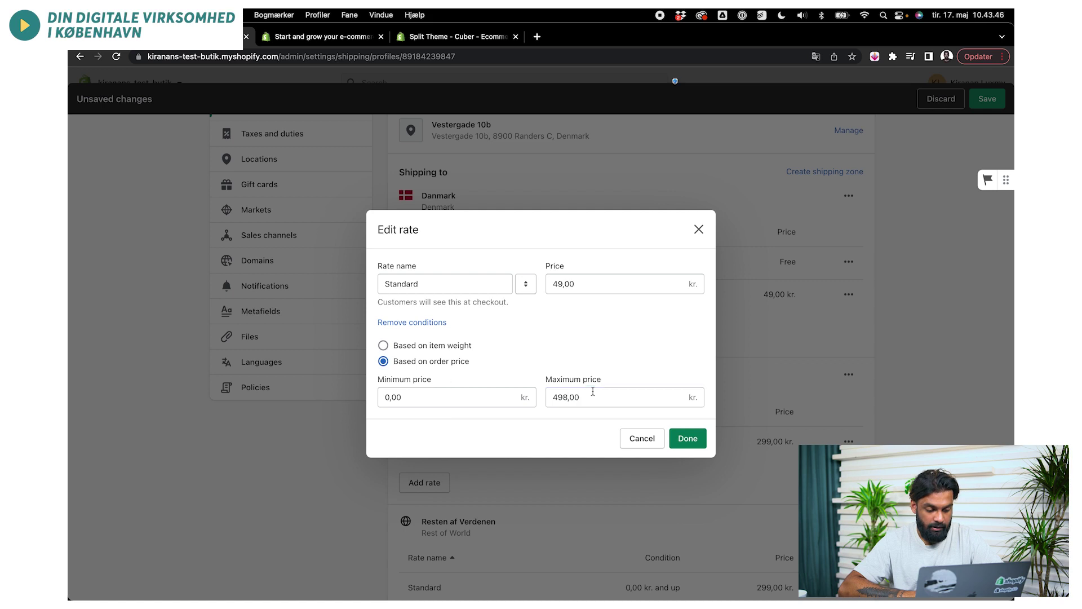
left_click(686, 438)
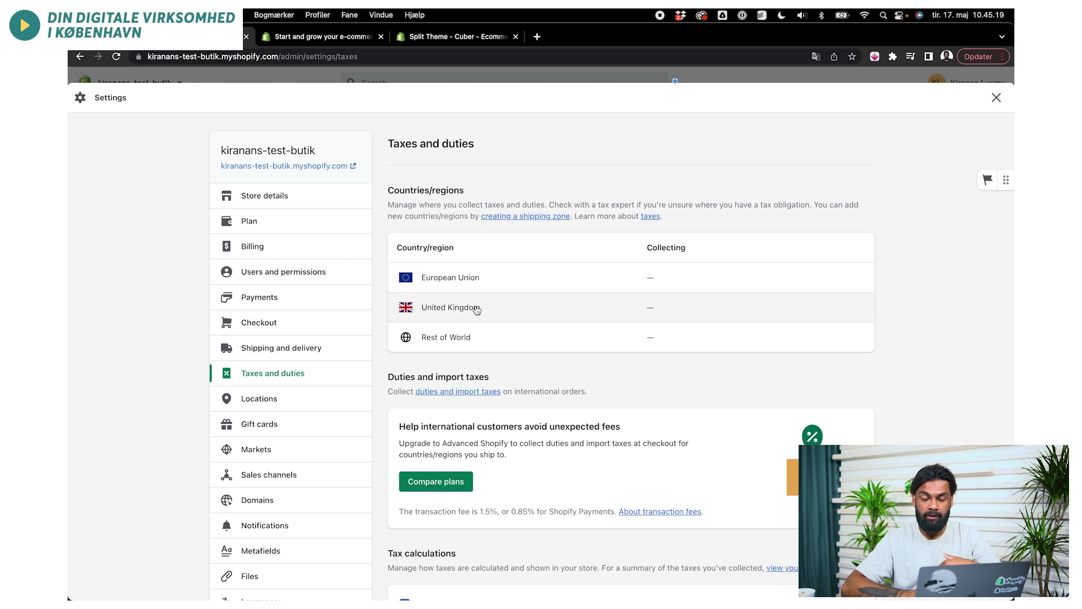
Step: Set up VAT collection for sales within the European Union with a One-Stop Shop registration in Denmark, and review the EU tax settings
left_click(477, 280)
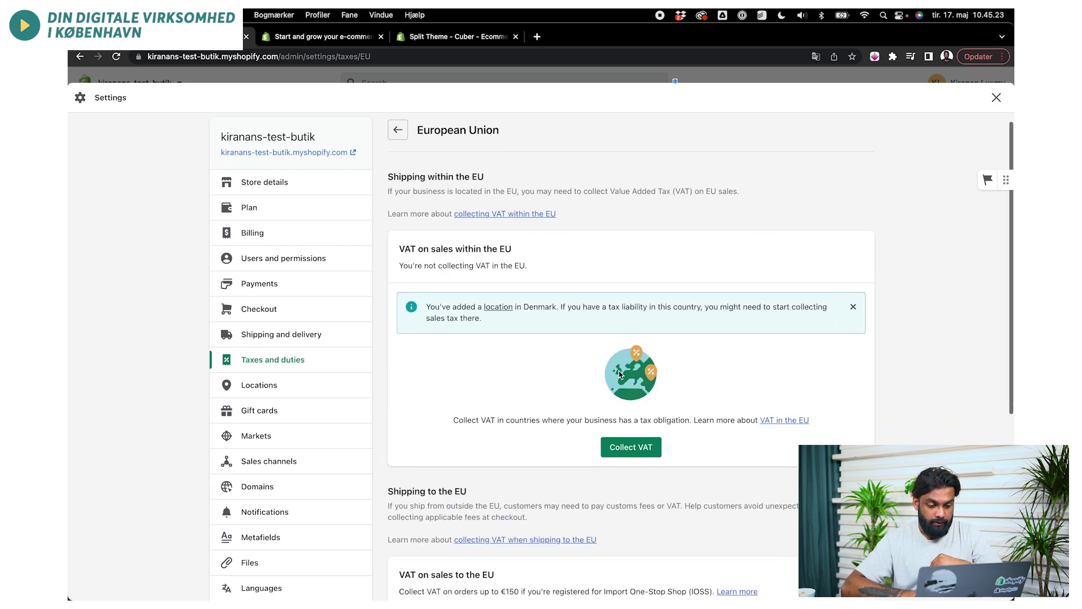
scroll(619, 374, "down", 2)
left_click(632, 420)
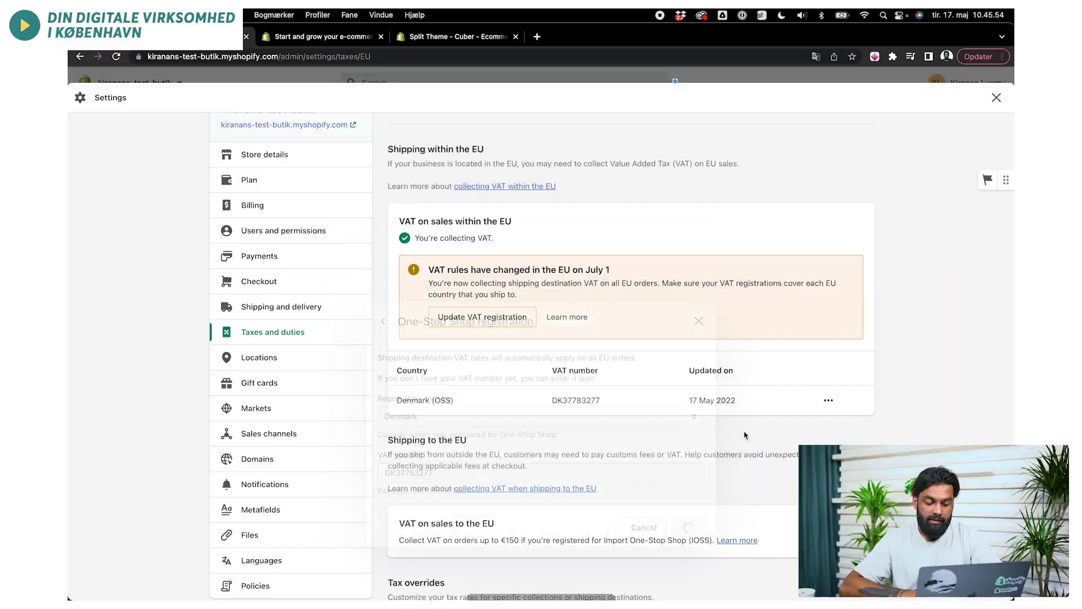
scroll(744, 435, "down", 3)
scroll(744, 434, "down", 5)
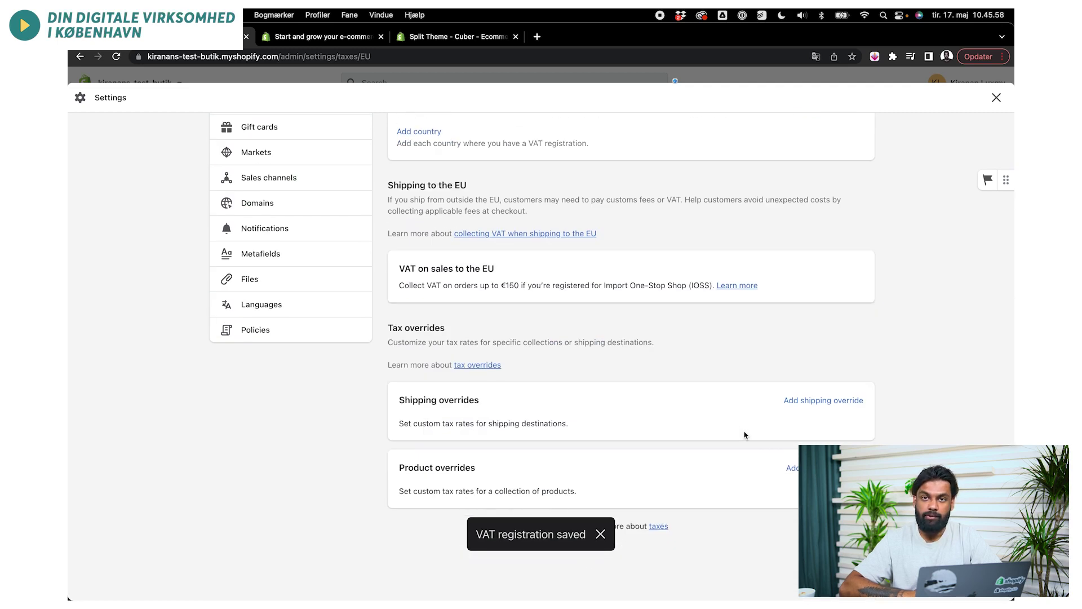
scroll(744, 434, "up", 8)
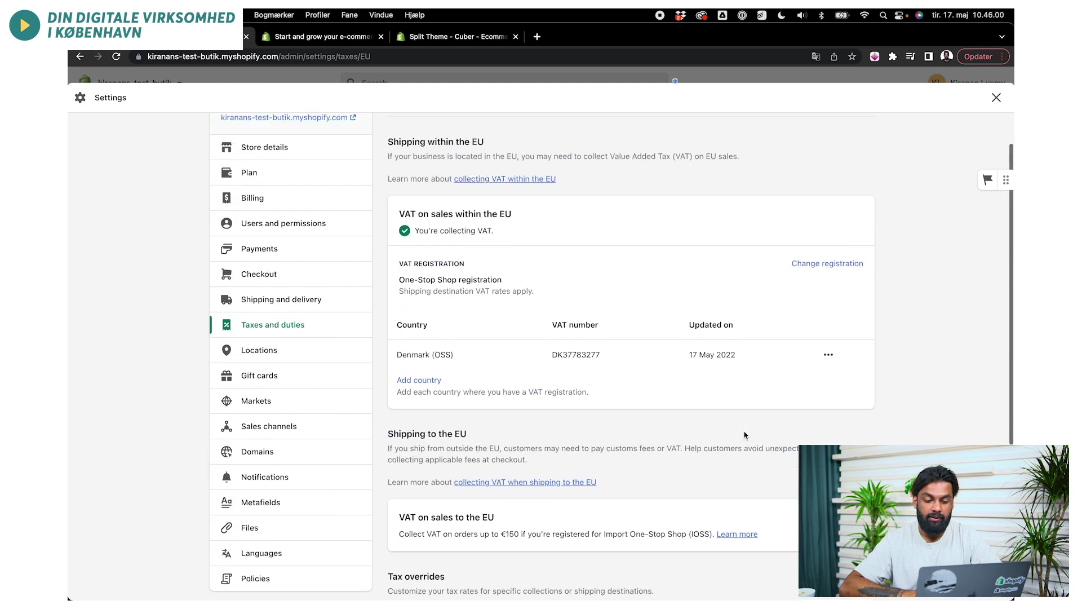